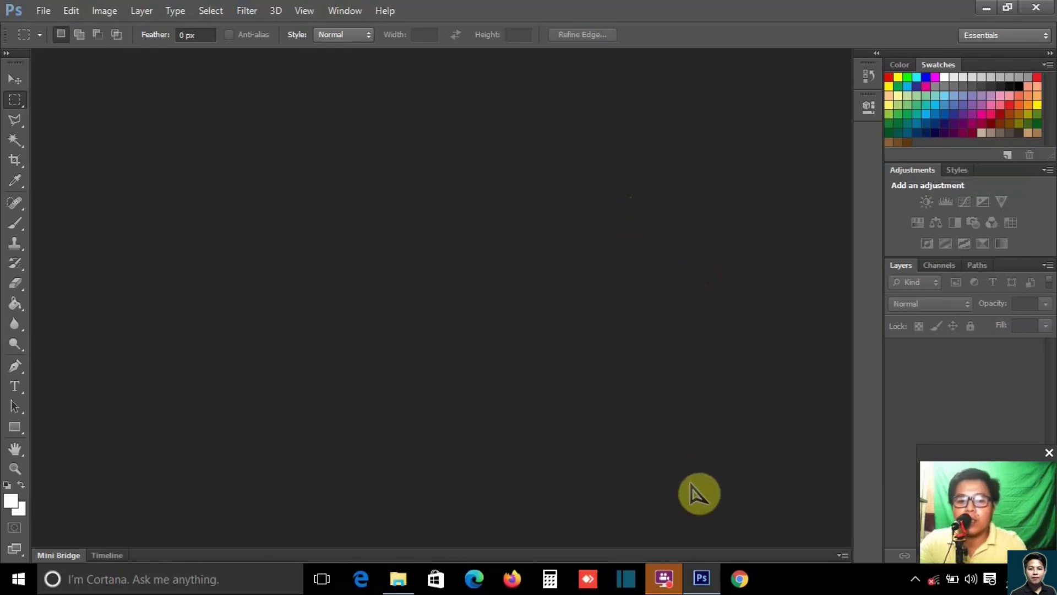
Step: Browse to D:\PBS-Up Package\Rush I.D Business\Actions, select Set 1, and return to Photoshop
left_click(399, 579)
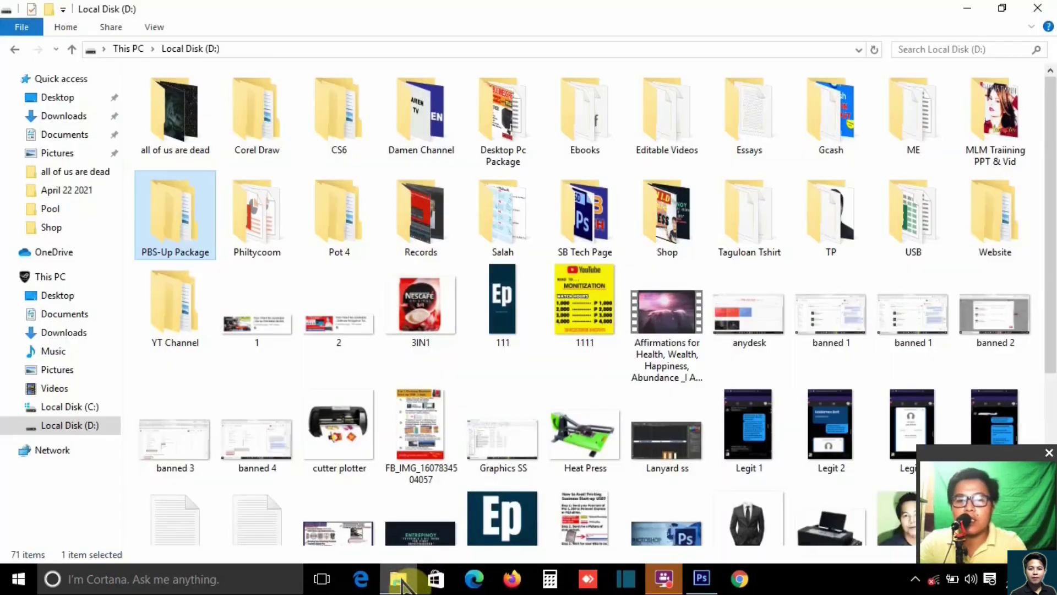
key("Return")
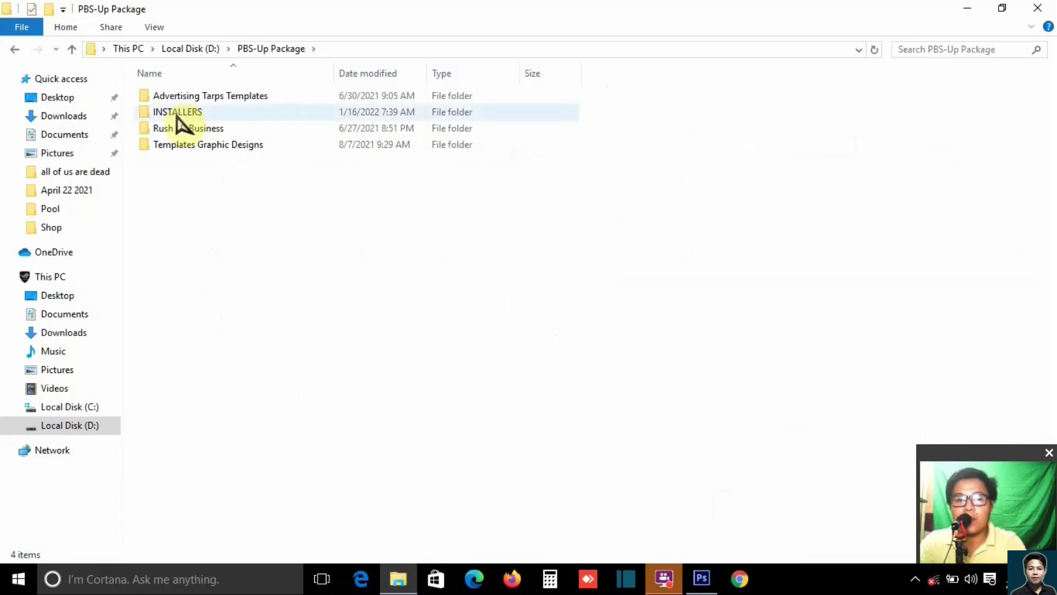
double_click(181, 132)
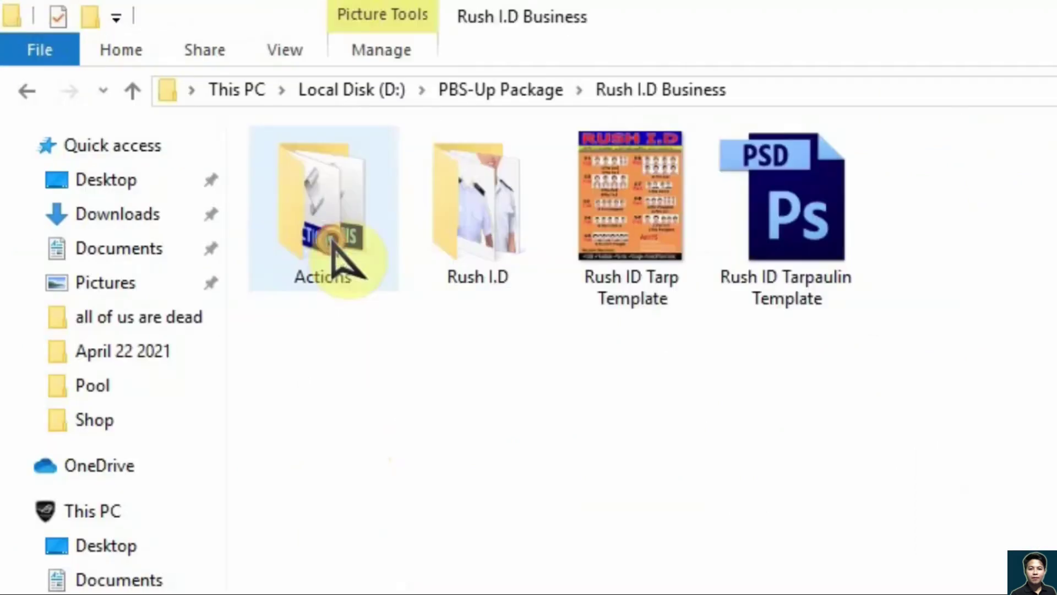
double_click(330, 270)
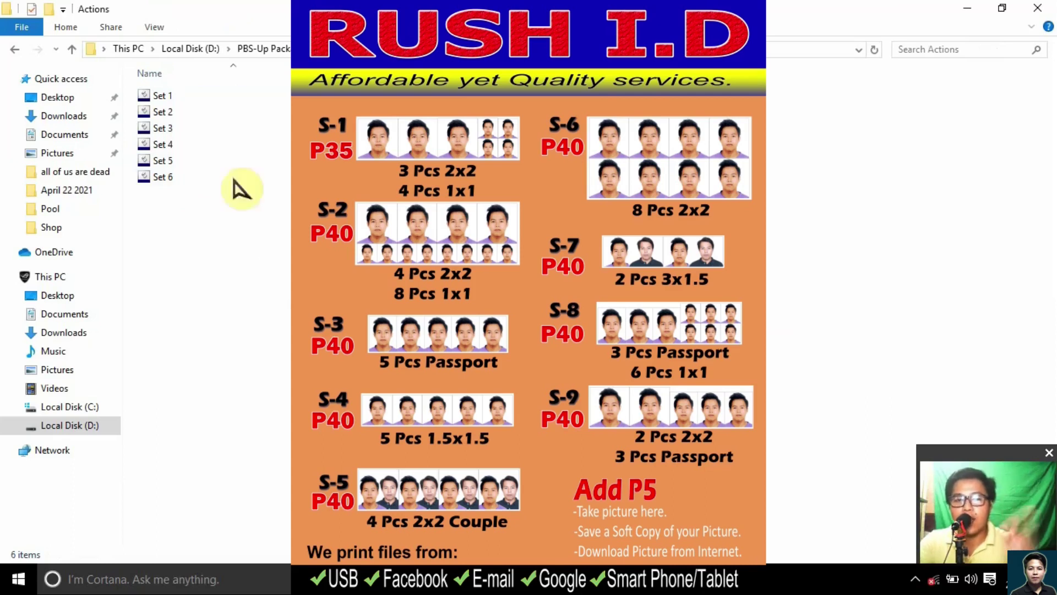
left_click(157, 97)
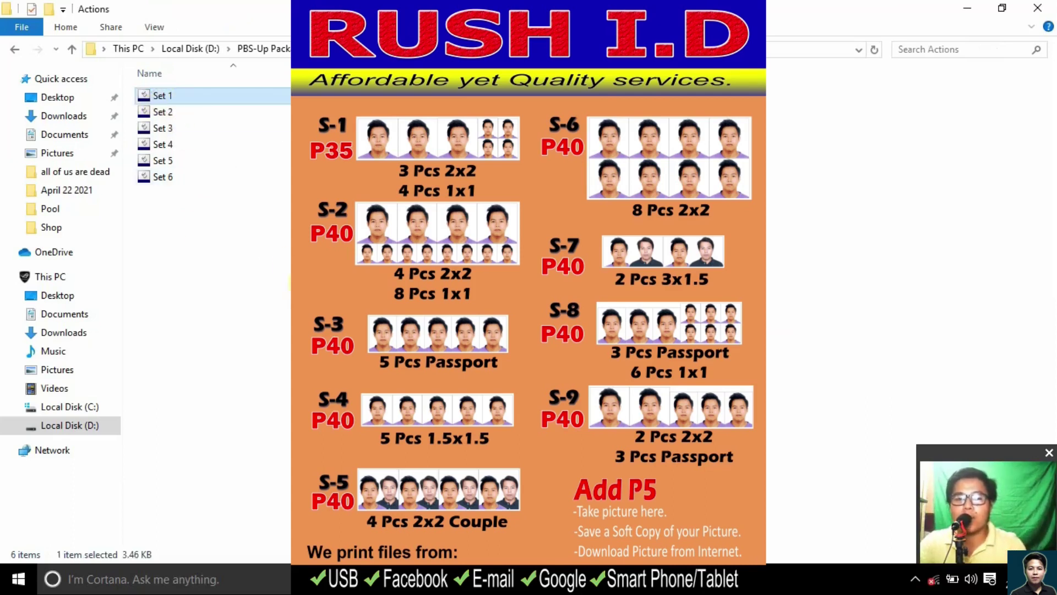
key("Return")
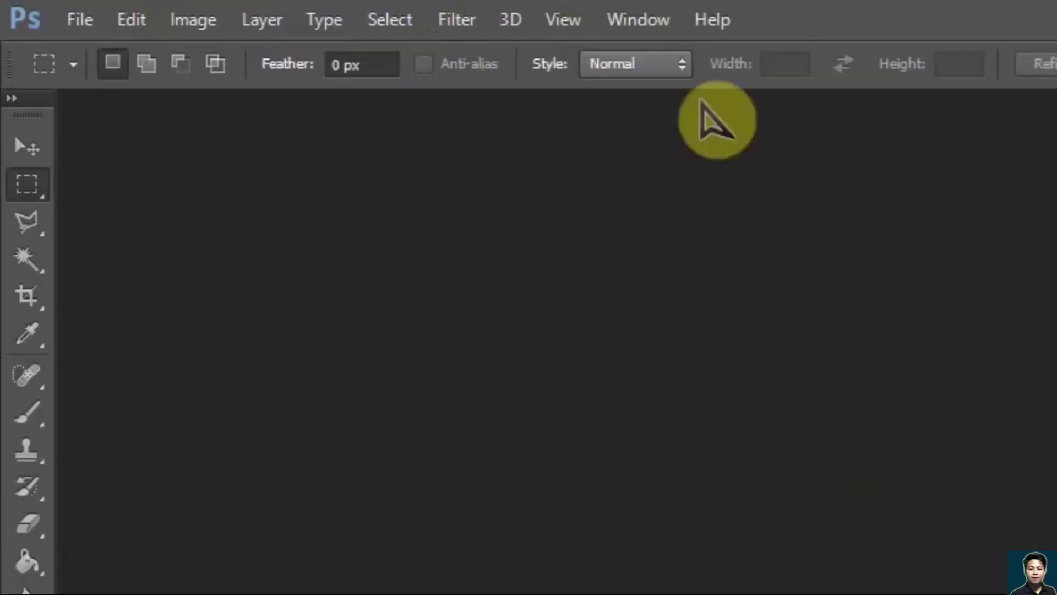
Step: Show the Actions panel, enlarge it, and collapse the Default Actions set
left_click(347, 10)
left_click(666, 186)
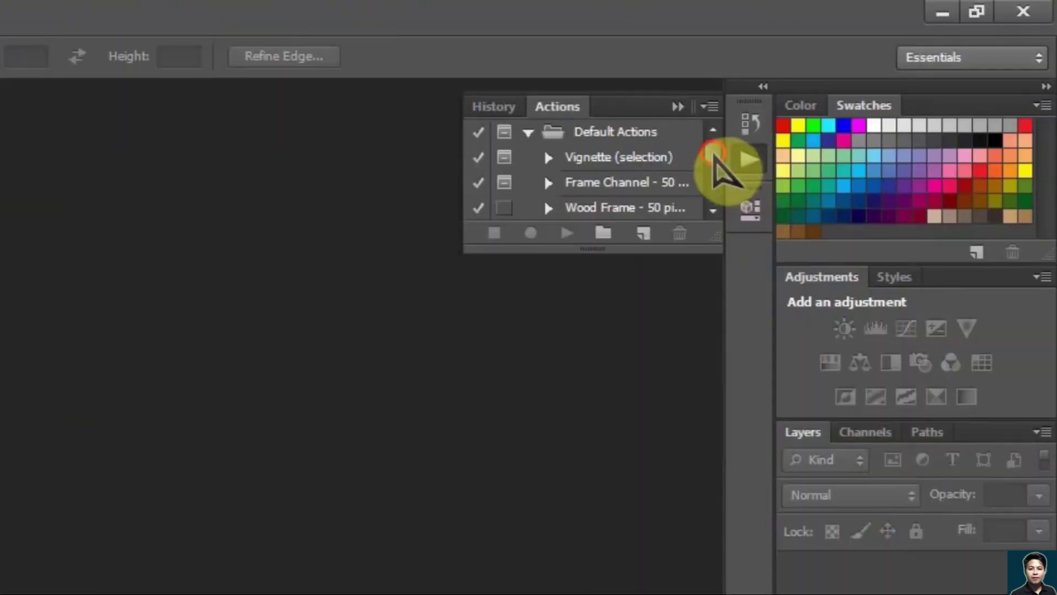
scroll(716, 181, "down", 3)
scroll(710, 189, "down", 3)
scroll(714, 193, "down", 3)
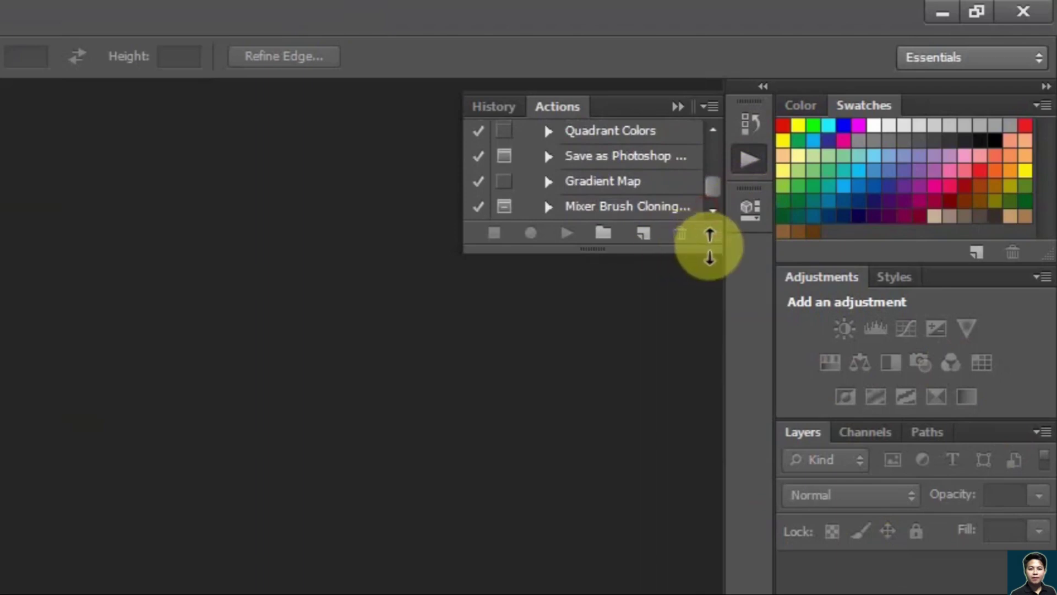
left_click_drag(707, 248, 711, 592)
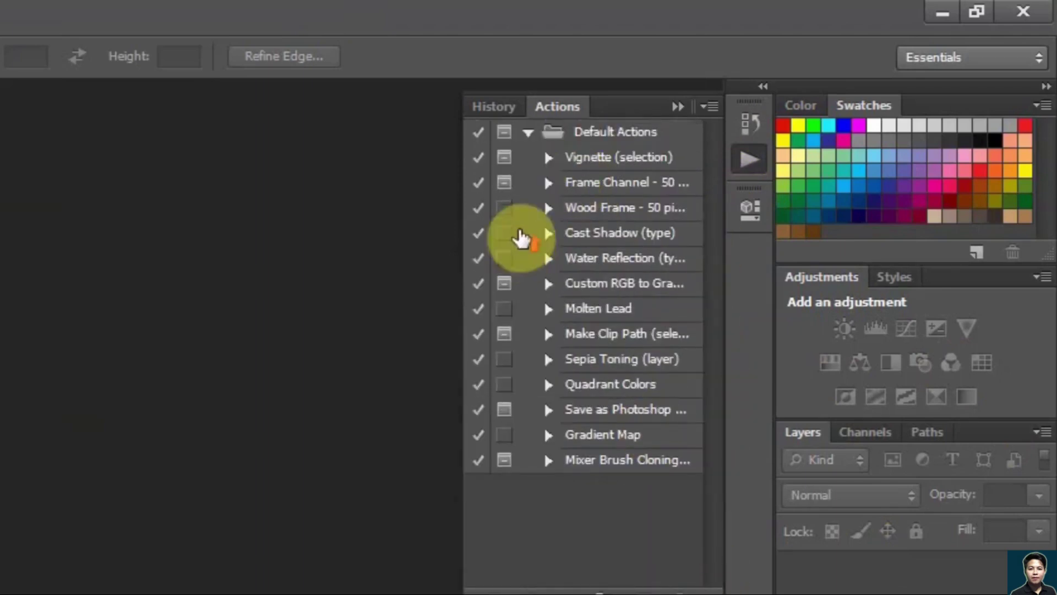
left_click(528, 132)
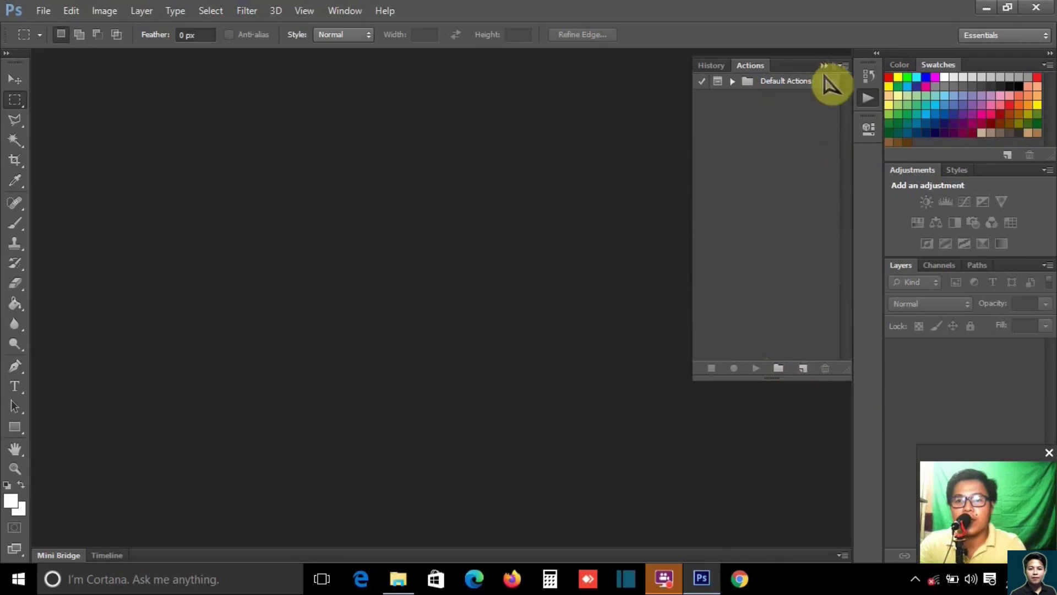
Step: Dock and reopen the Actions panel, then bring up its options menu
left_click(825, 71)
left_click(868, 98)
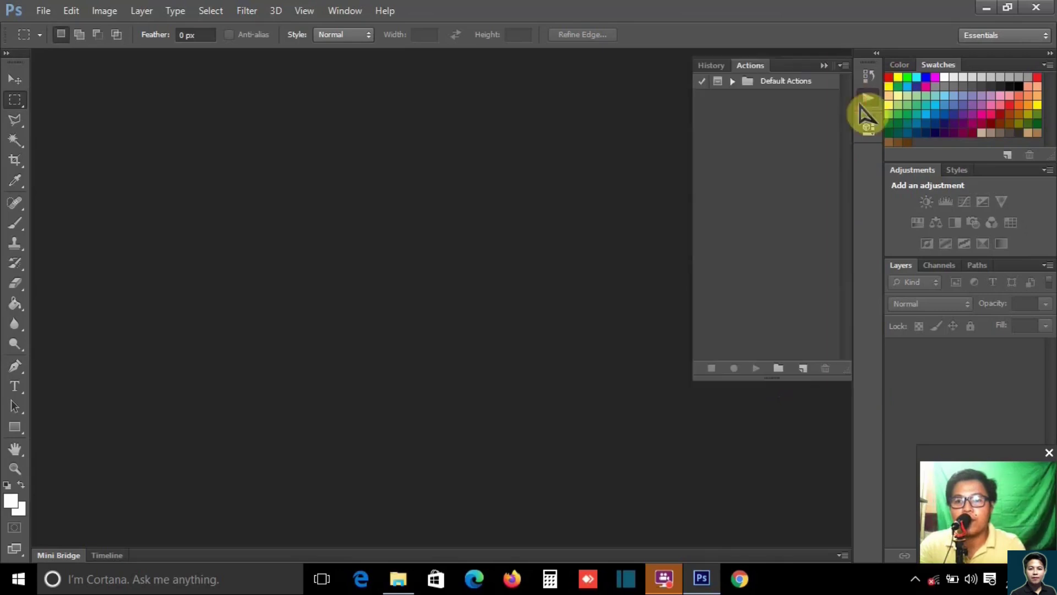
left_click(843, 65)
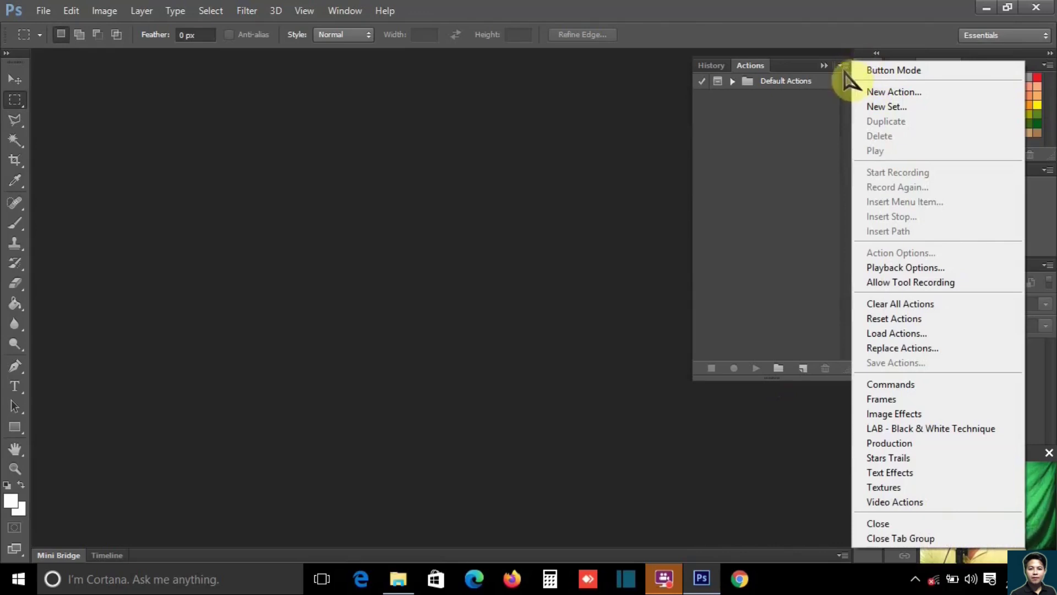
Step: Load the Set 1 action file from D:\PBS-Up Package\Rush I.D Business\Actions
left_click(903, 334)
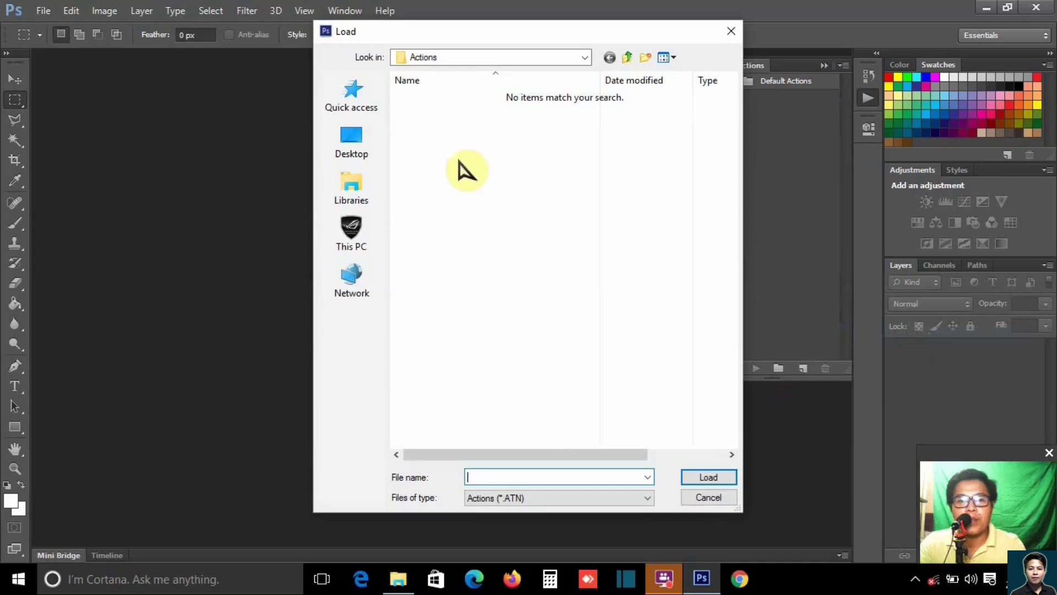
left_click(361, 234)
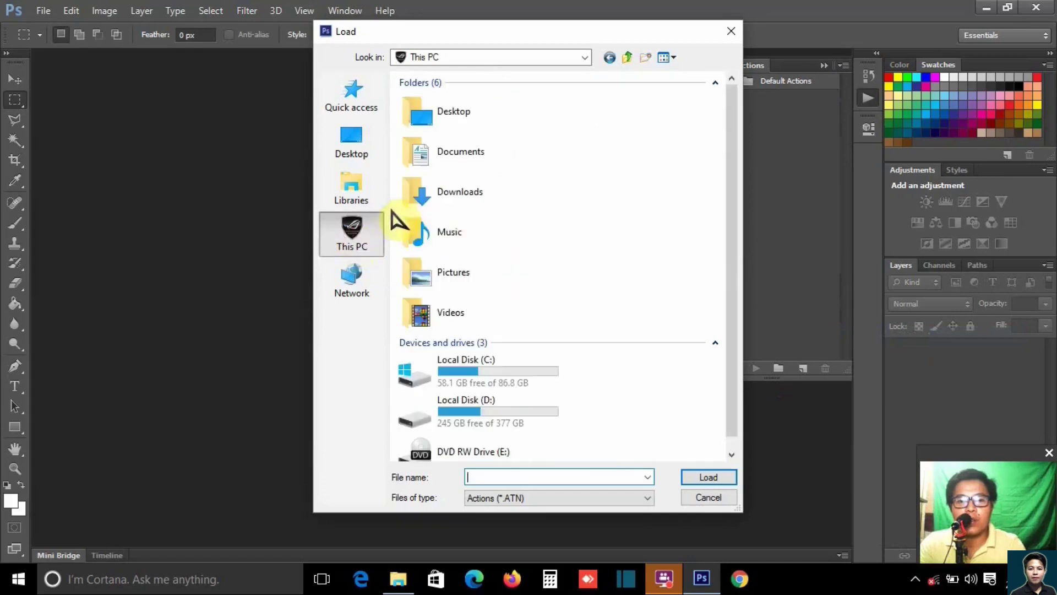
double_click(465, 423)
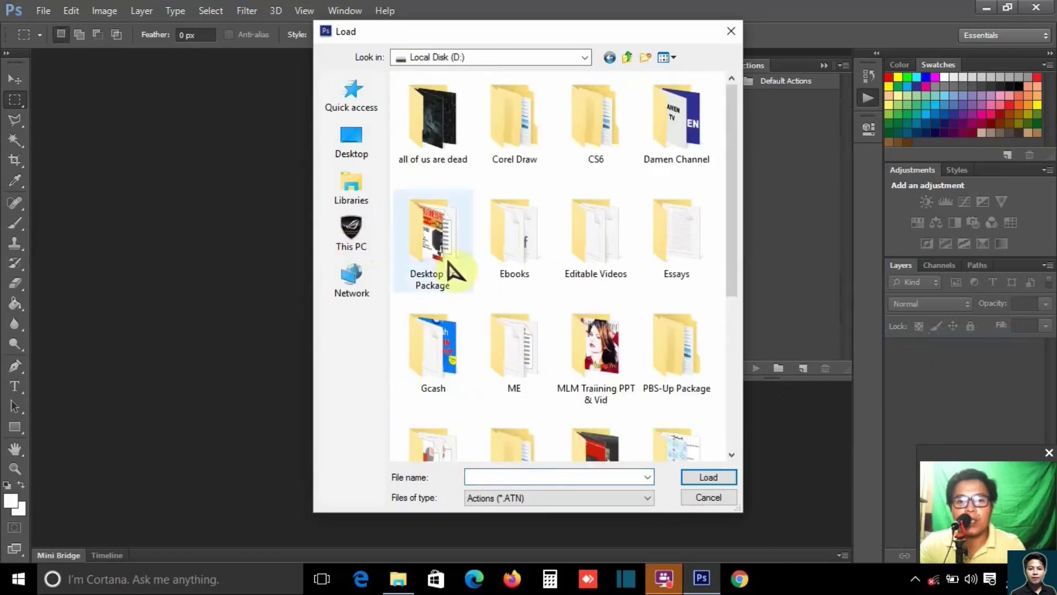
scroll(600, 292, "down", 3)
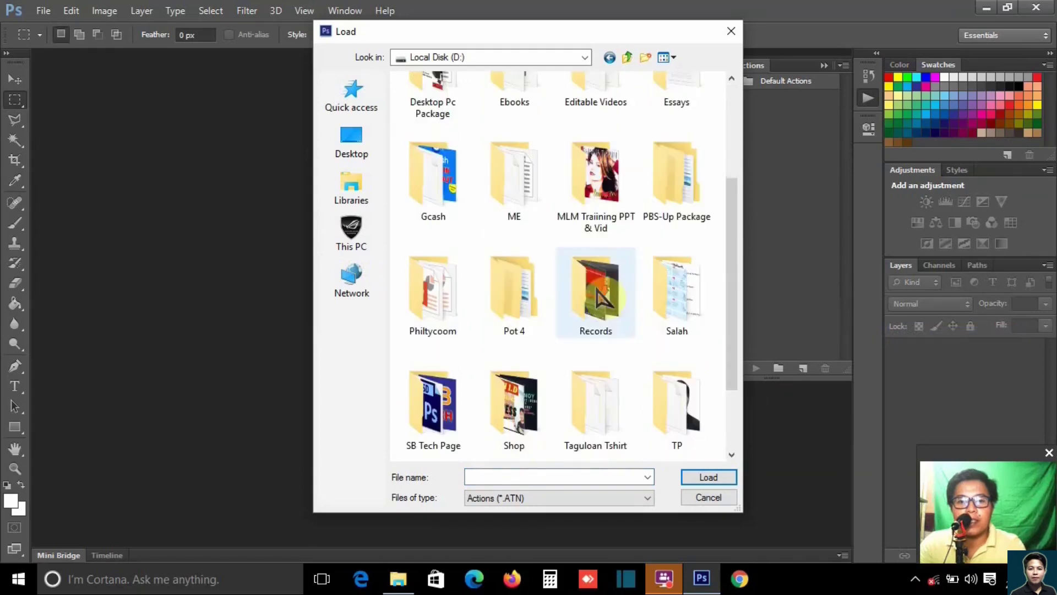
double_click(682, 207)
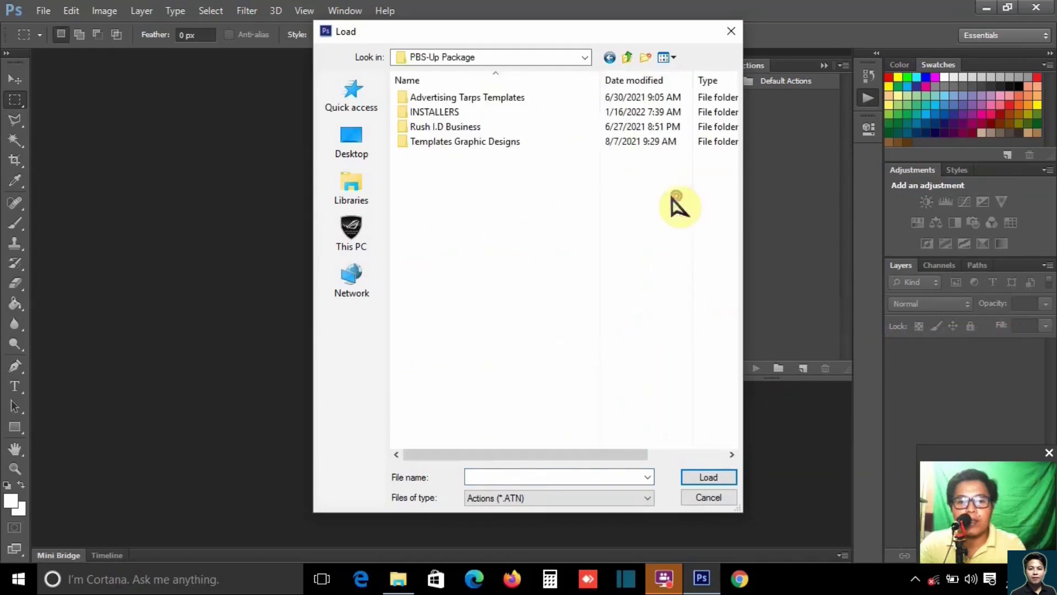
double_click(433, 128)
double_click(435, 138)
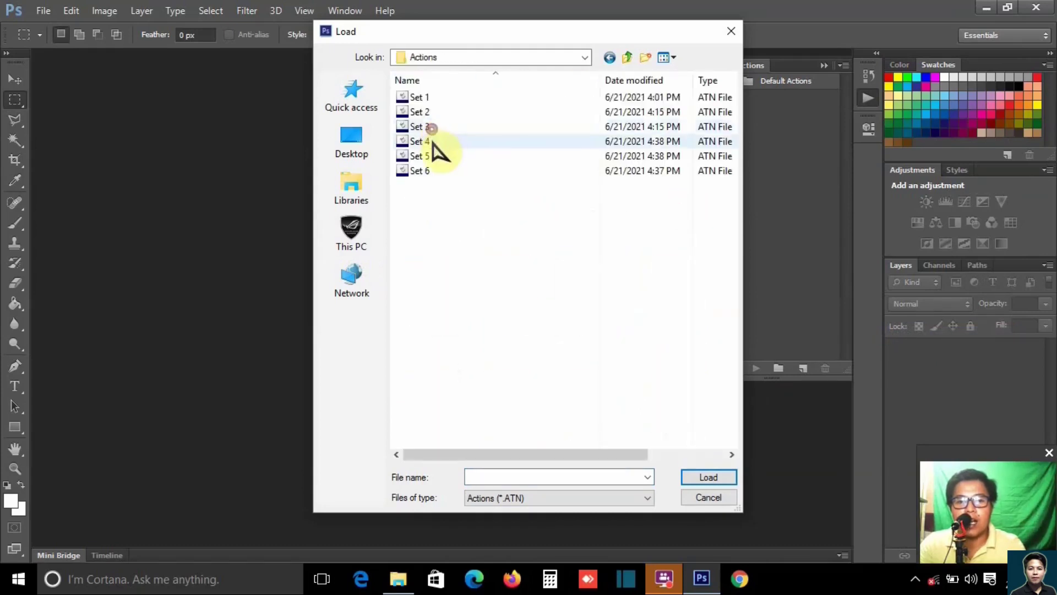
left_click(414, 99)
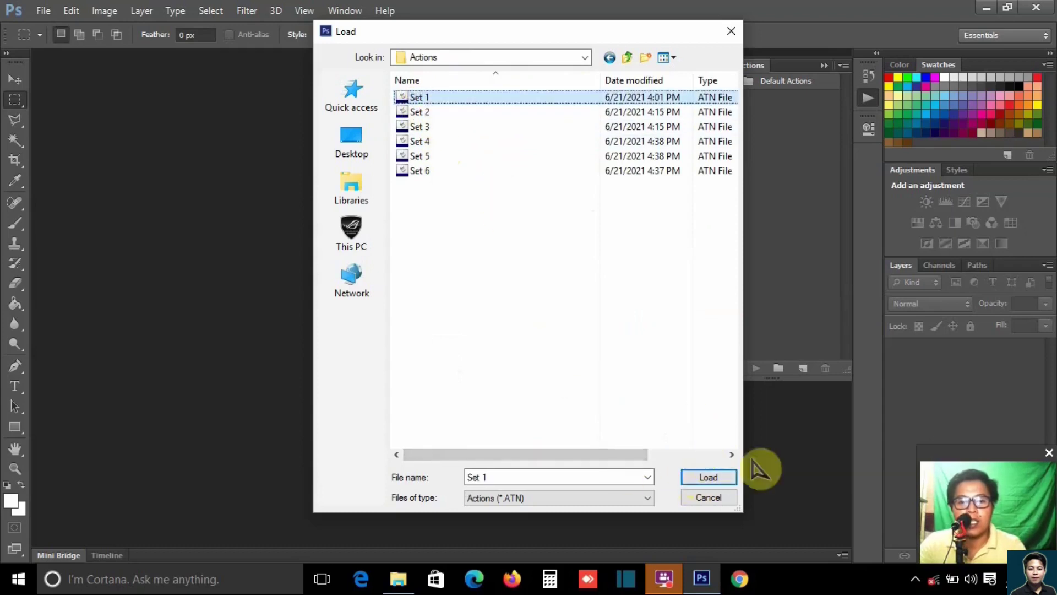
left_click(705, 476)
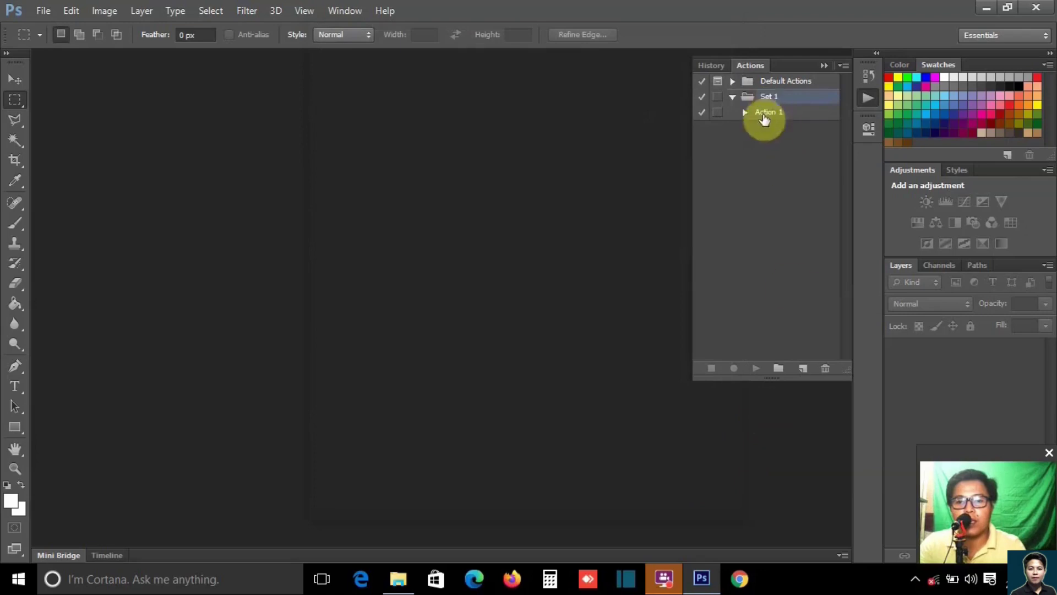
Step: Load the Set 2 and Set 3 action files into the Actions panel
left_click(845, 66)
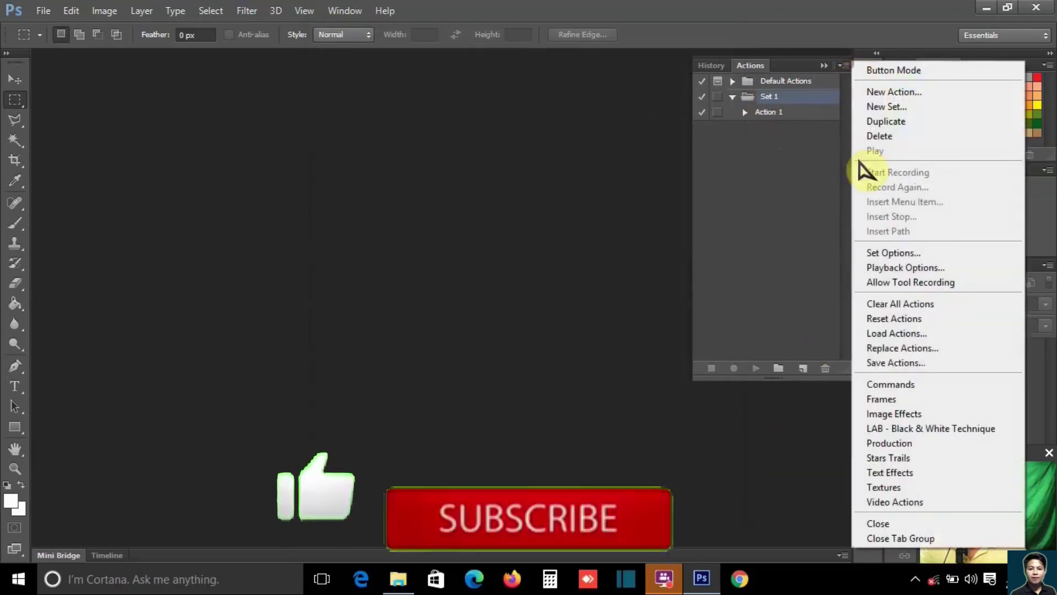
left_click(901, 335)
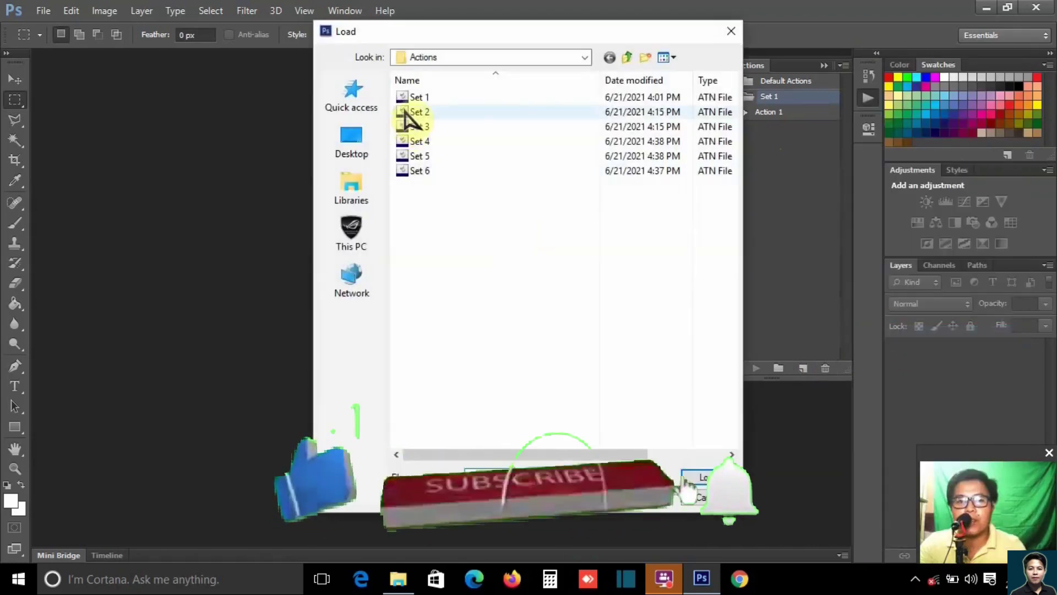
double_click(417, 112)
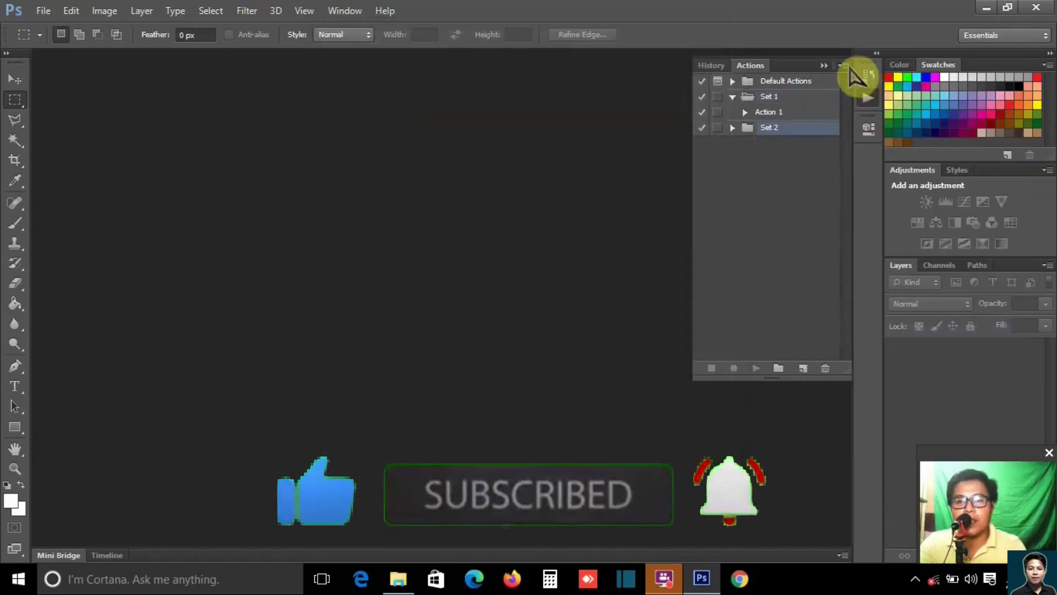
left_click(843, 65)
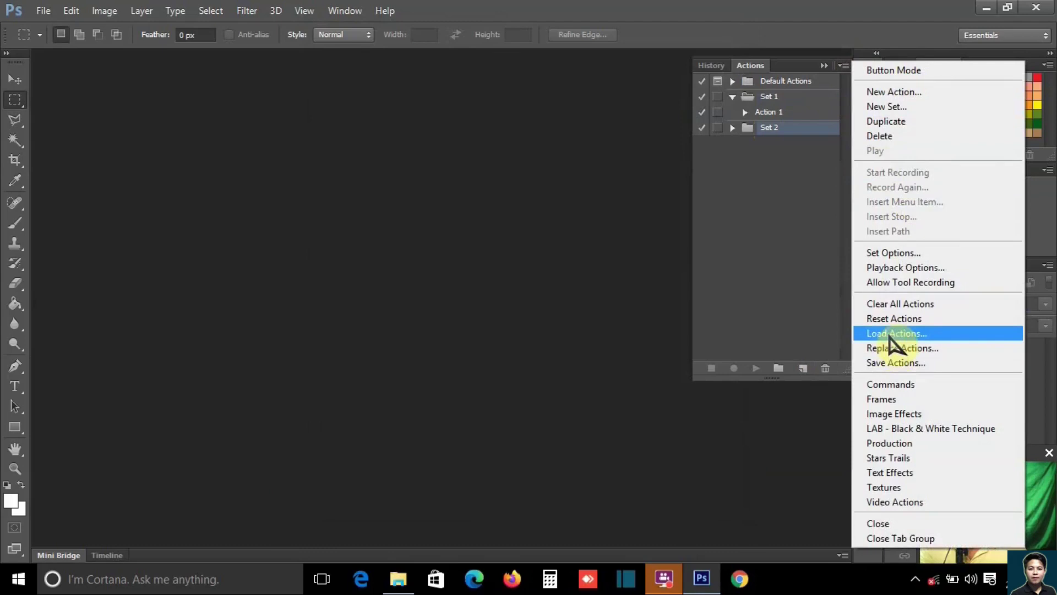
left_click(894, 333)
left_click(419, 127)
double_click(417, 127)
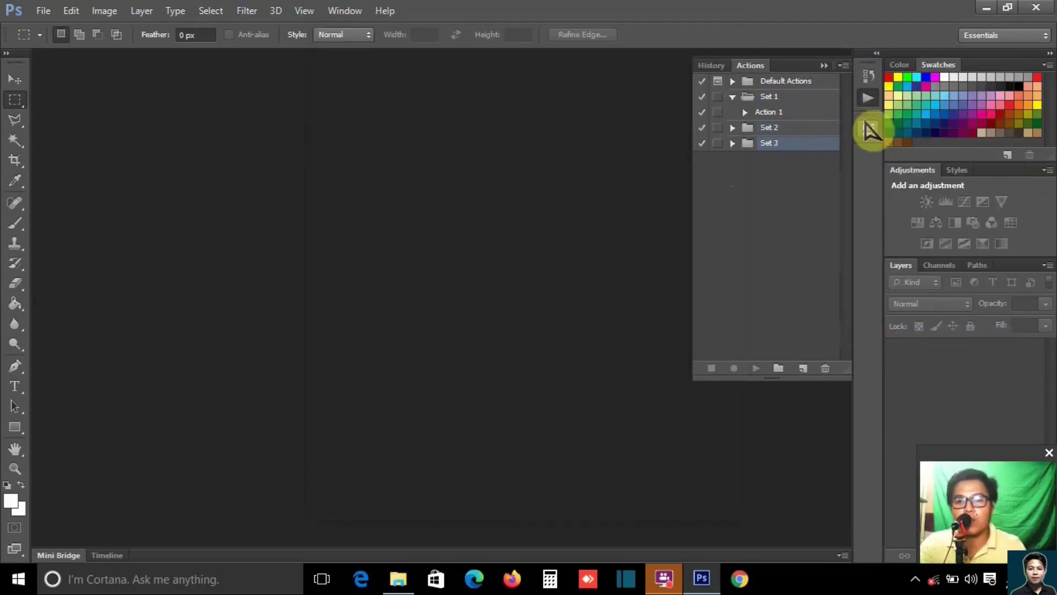
Step: Load the Set 4 action set, then pick and load the Set 6 action file
left_click(843, 66)
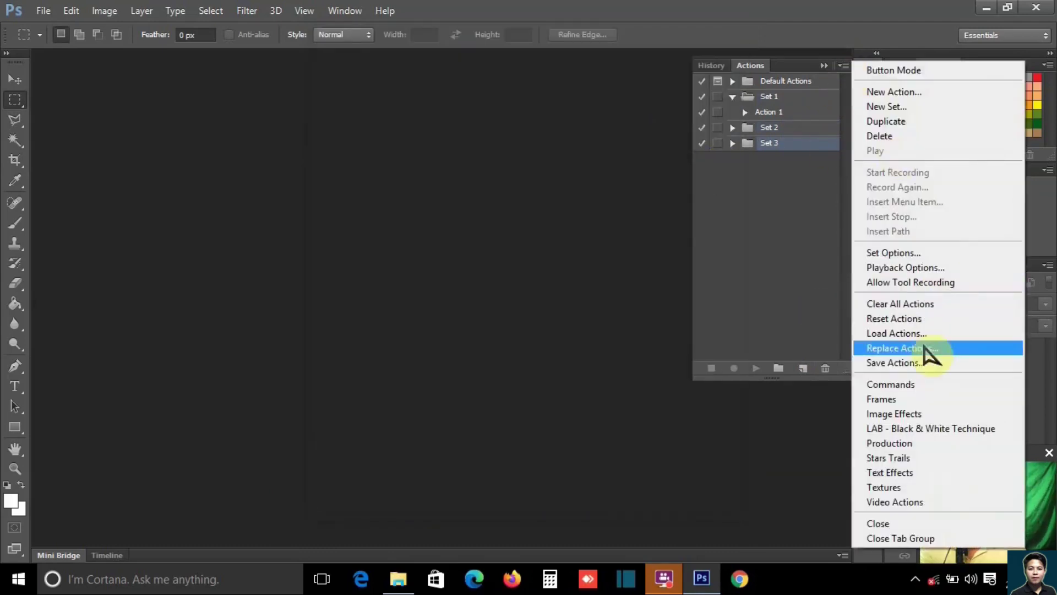
left_click(888, 384)
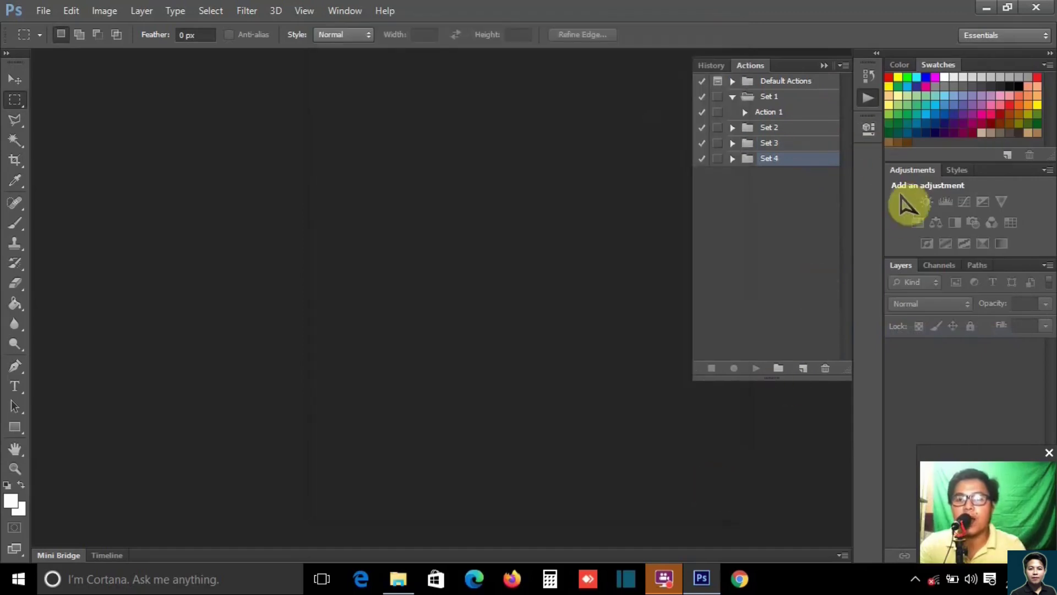
left_click(844, 66)
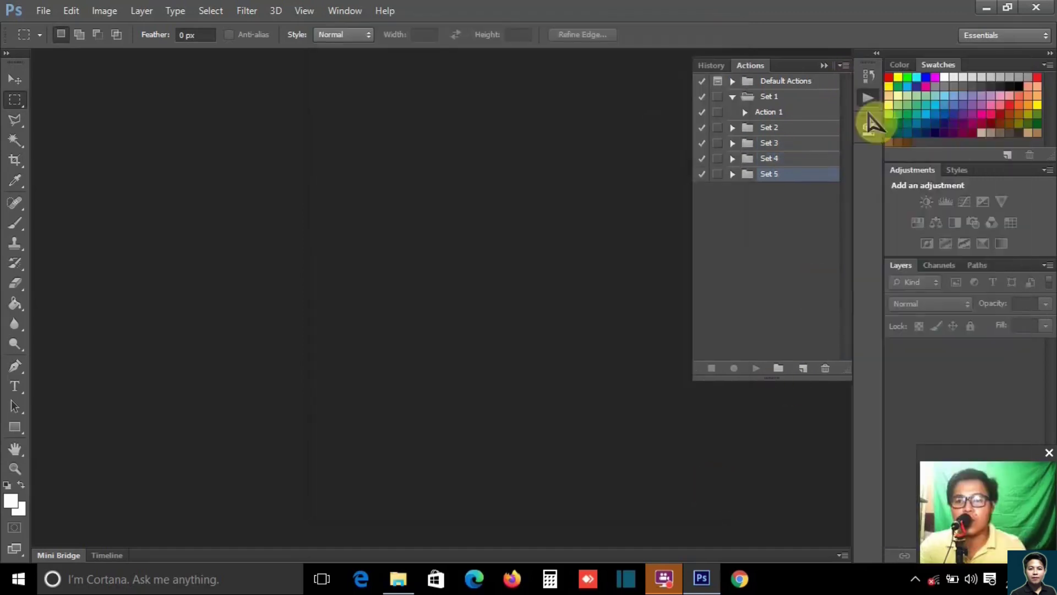
left_click(908, 334)
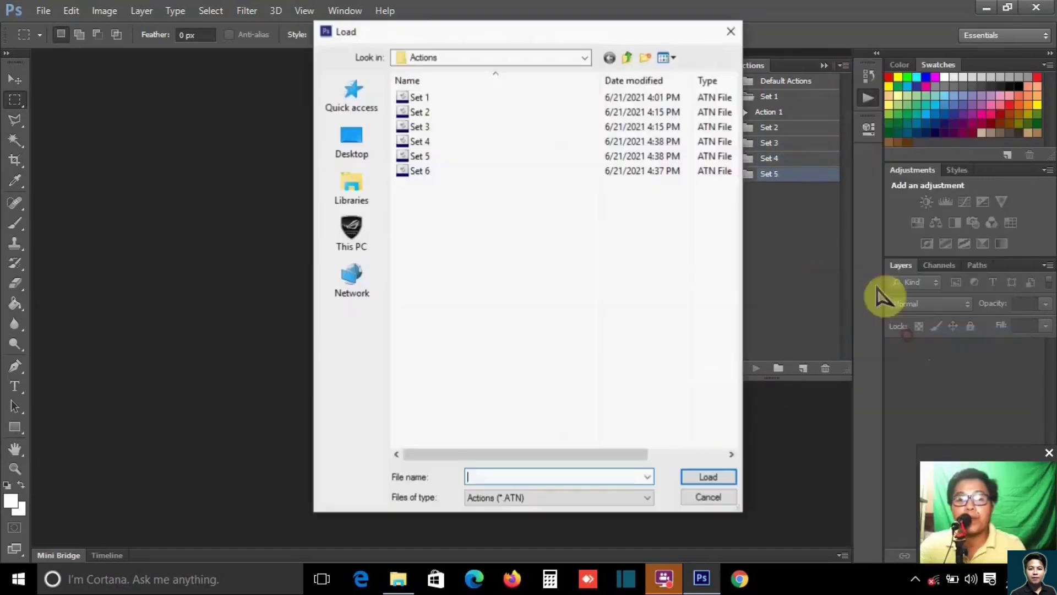
left_click(419, 170)
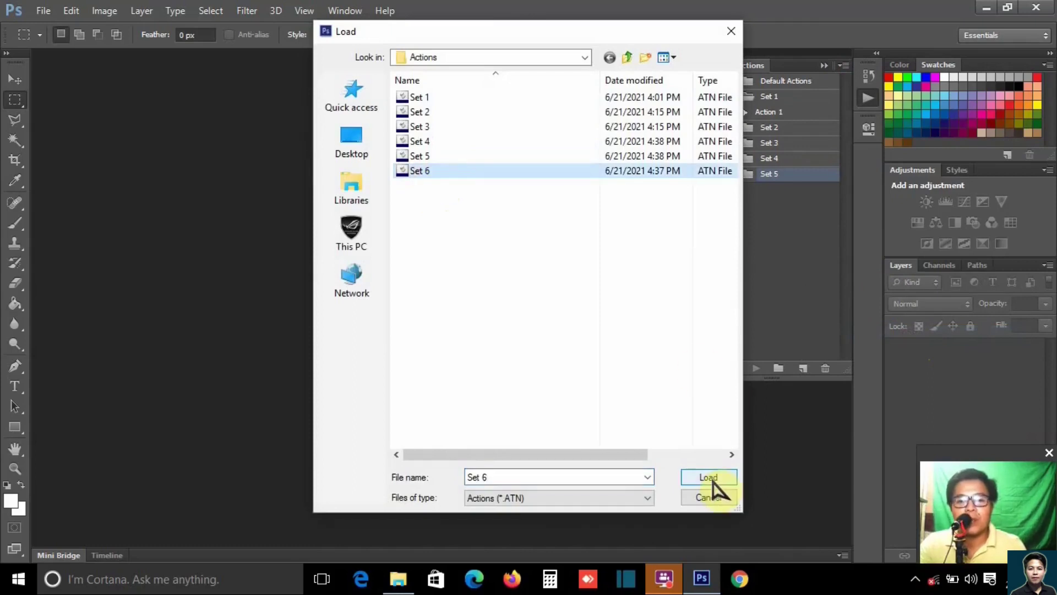
left_click(708, 476)
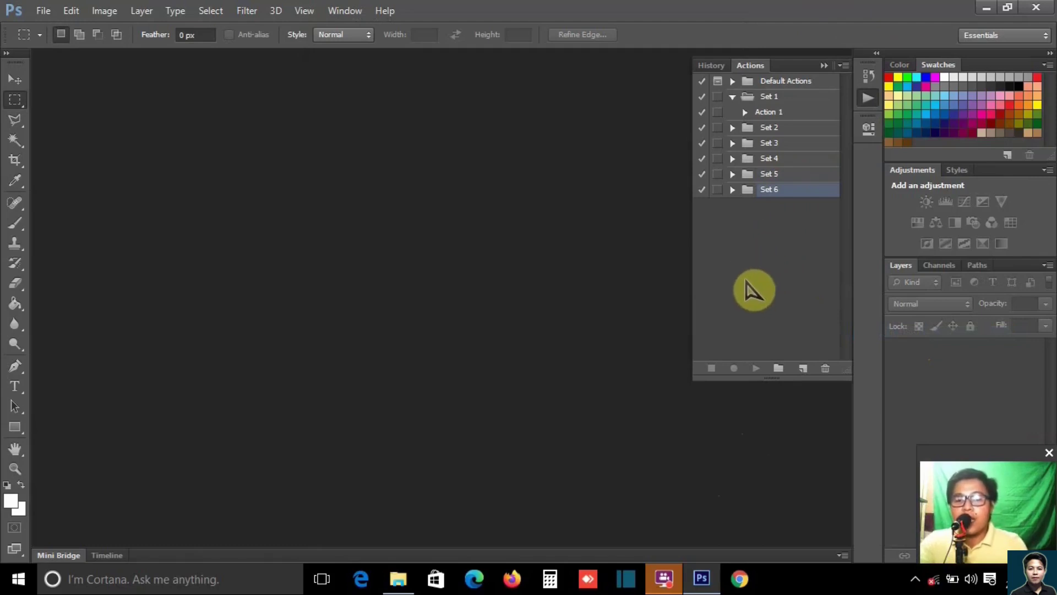
Step: Drag Profile-removebg.png from File Explorer into Photoshop to open it as Layer 0
key("alt+Tab")
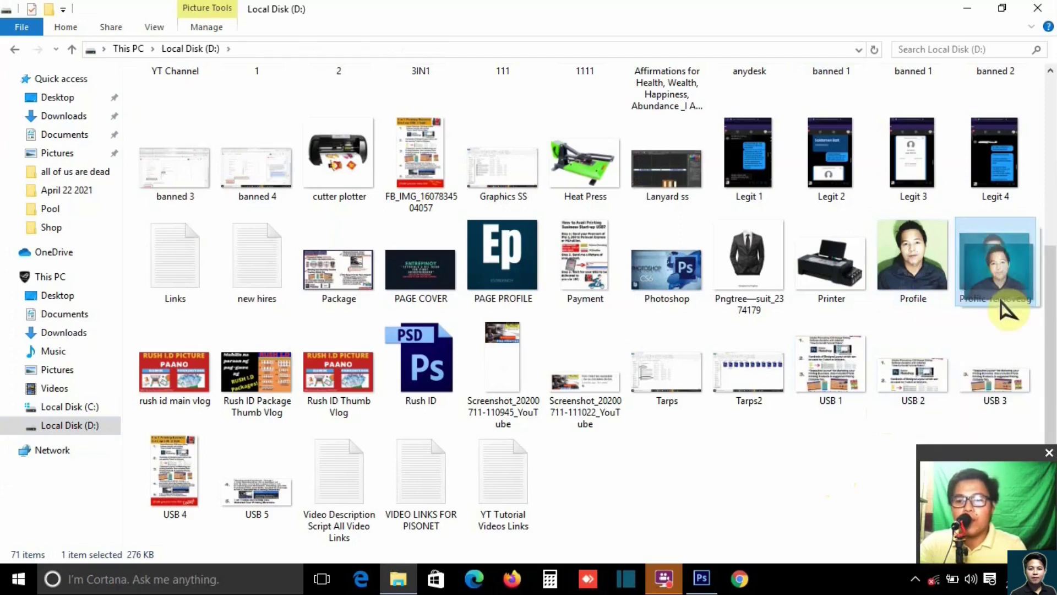
mouse_move(1002, 282)
left_mouse_down()
mouse_move(926, 376)
mouse_move(495, 325)
mouse_move(510, 314)
left_mouse_up()
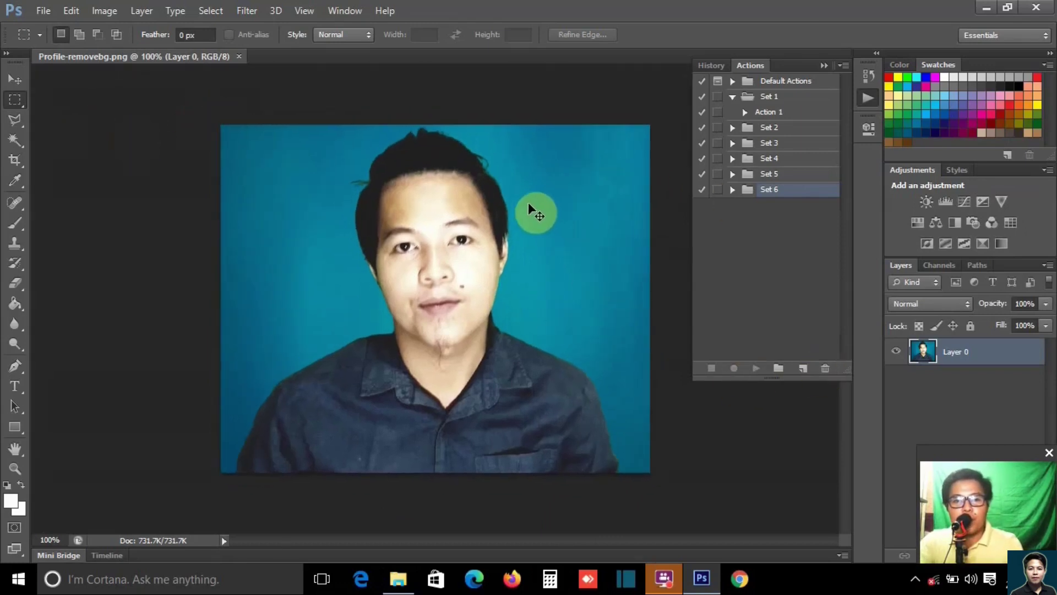
Step: Turn on View > Rulers and switch the ruler units to Inches
left_click(305, 10)
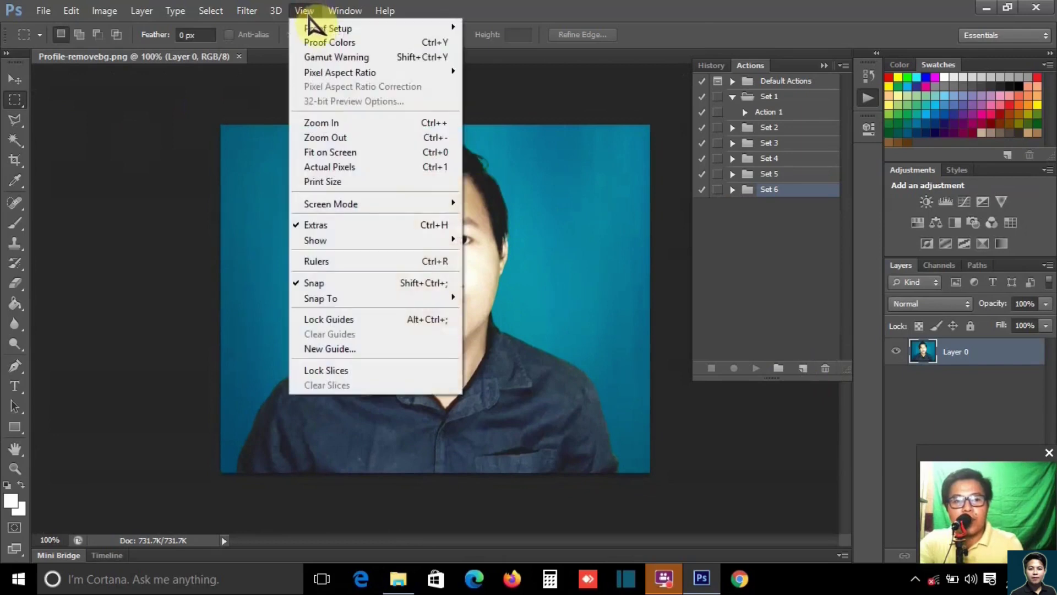
left_click(336, 262)
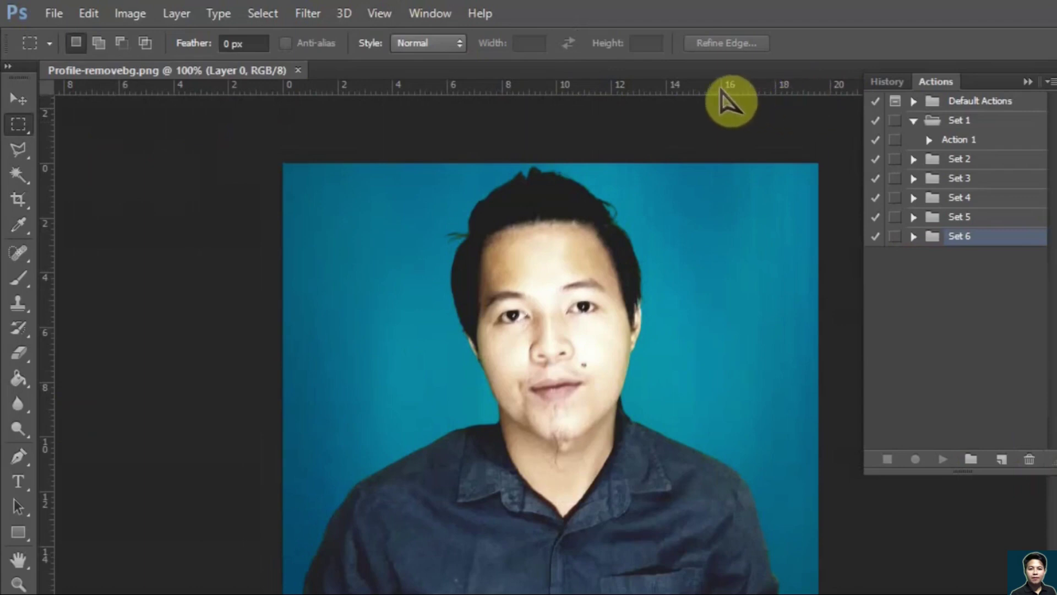
right_click(700, 91)
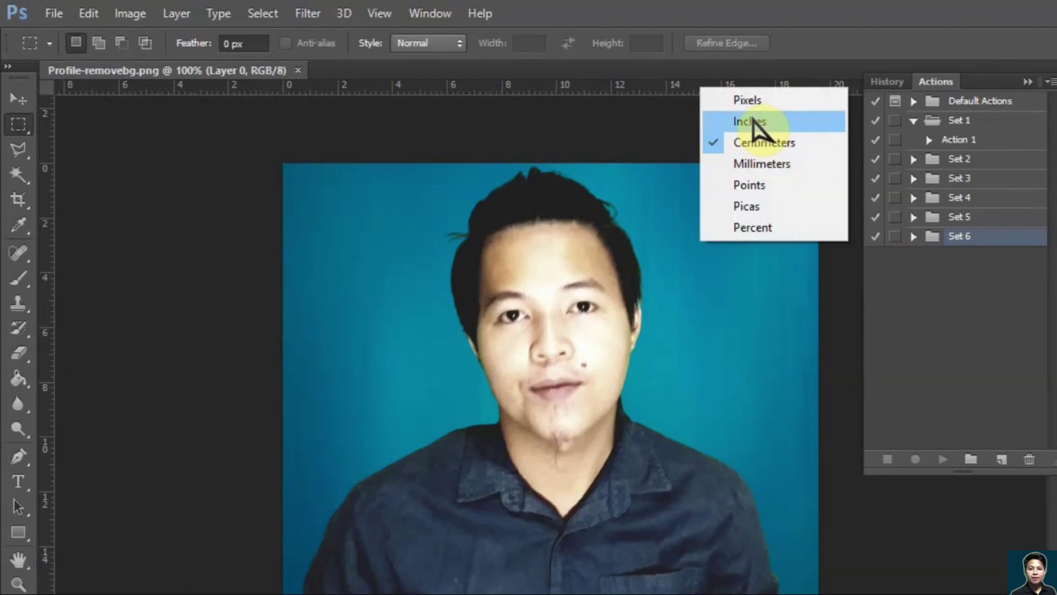
left_click(752, 121)
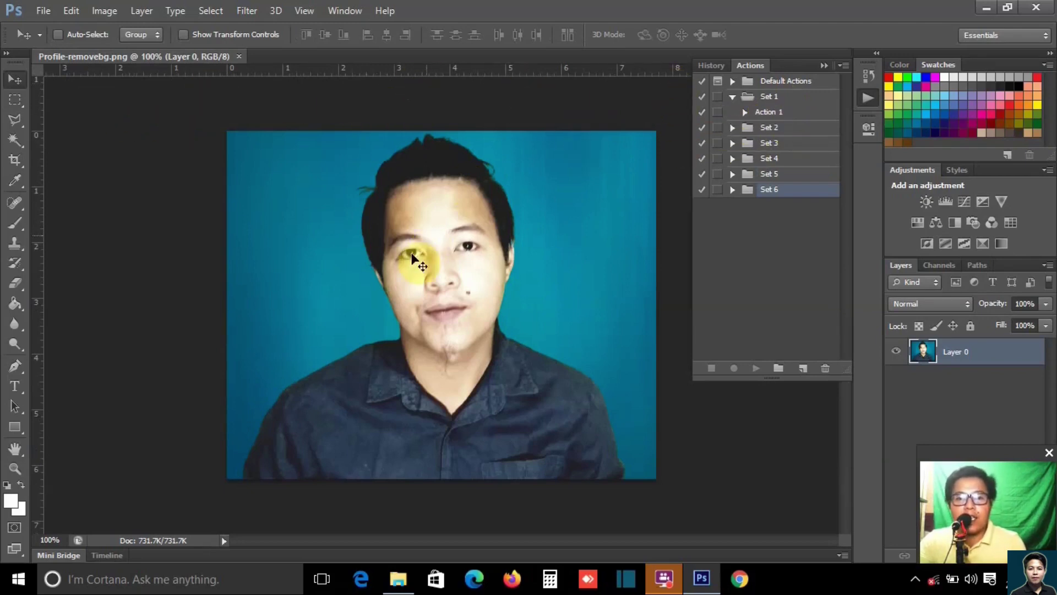
Step: Crop the portrait with a 2 x 2 ratio square around the face and shoulders
left_click(306, 248)
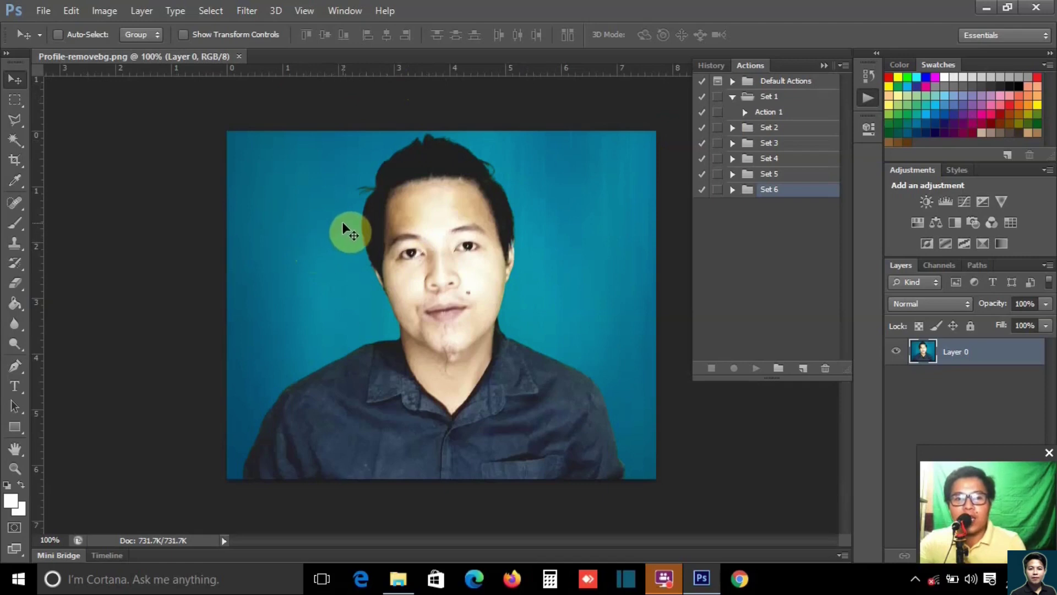
key("c")
left_click(168, 37)
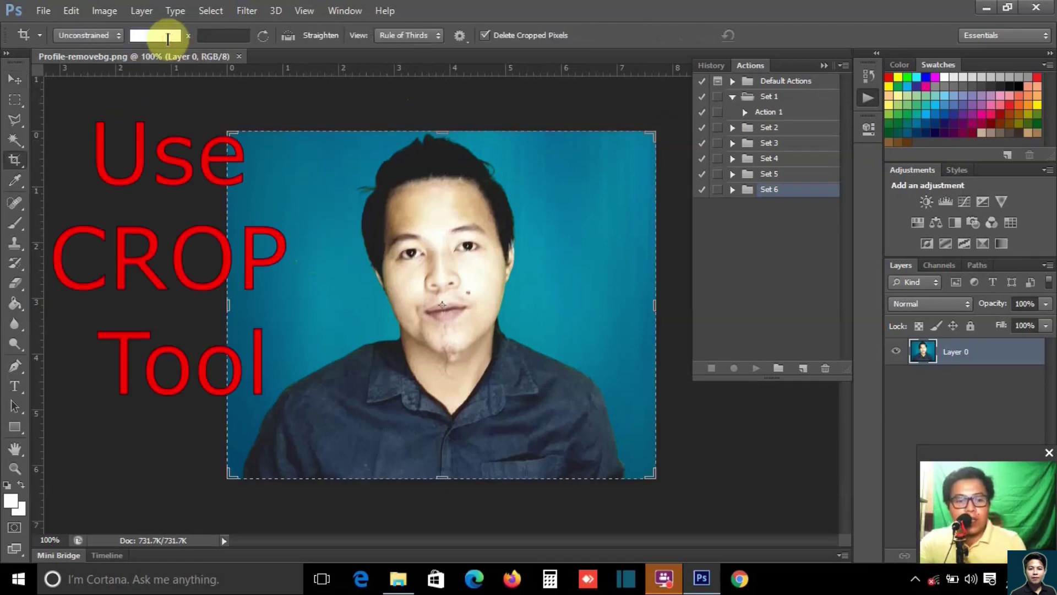
type("2")
left_click(220, 35)
type("2")
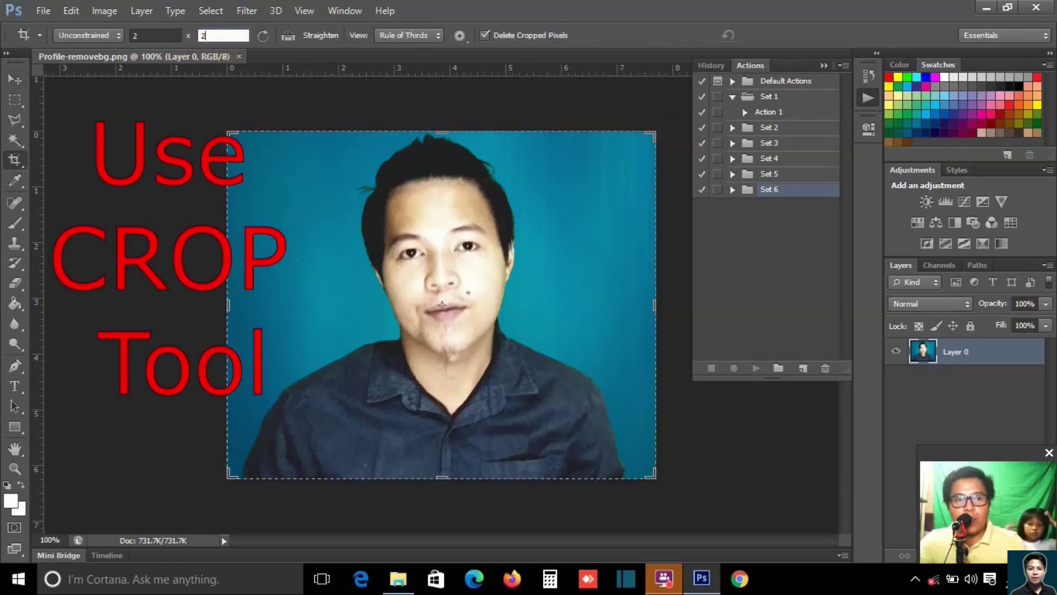
key("Return")
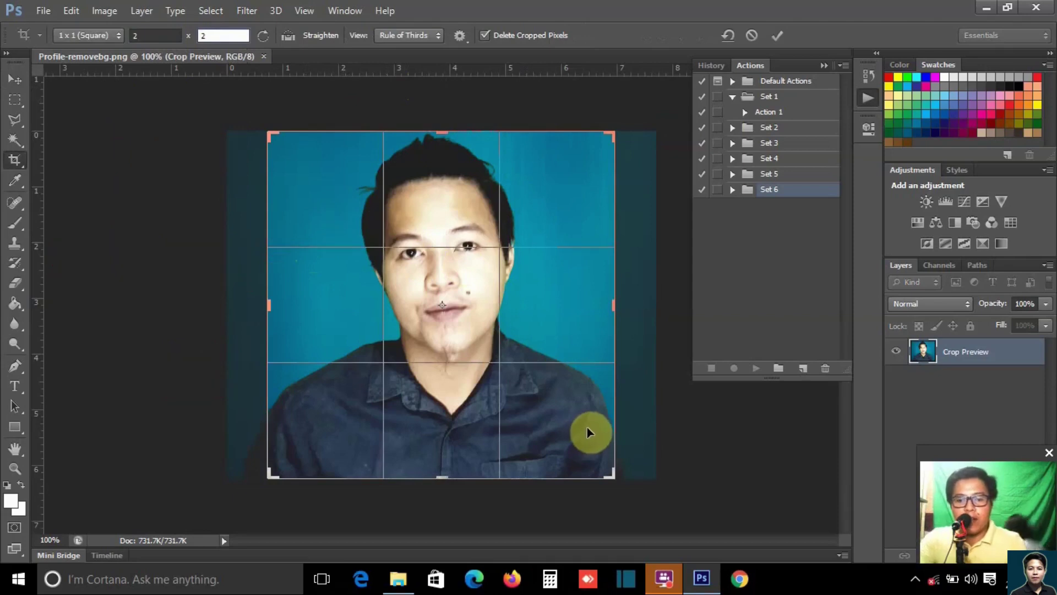
left_click(587, 413)
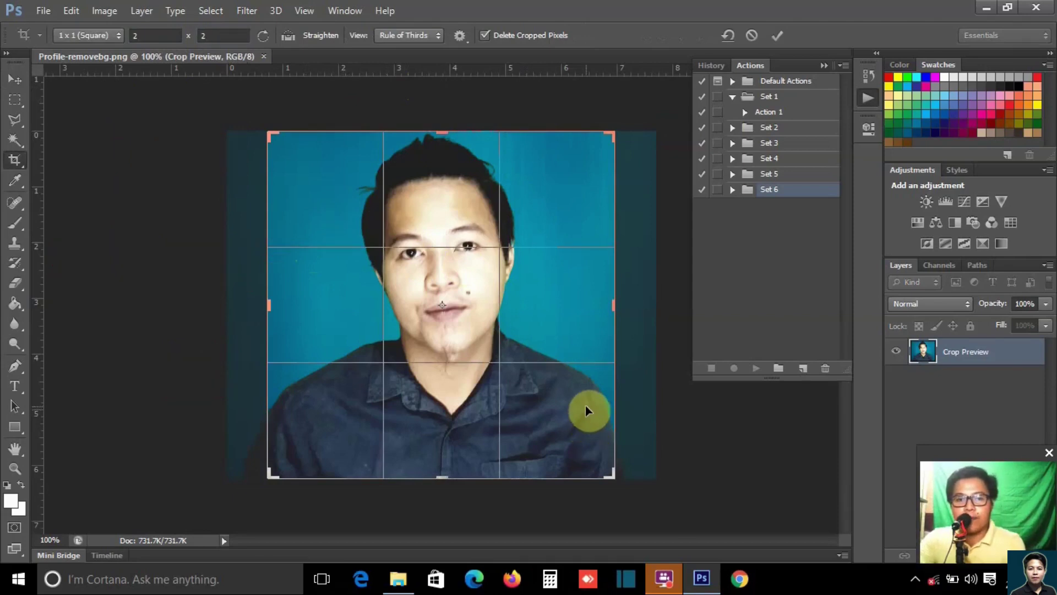
double_click(539, 300)
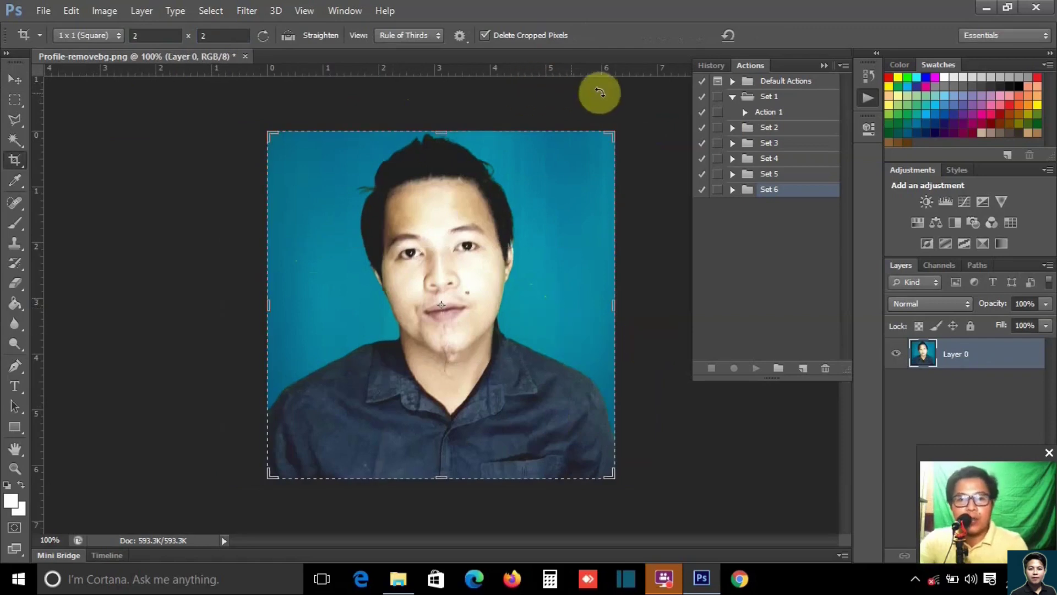
key("v")
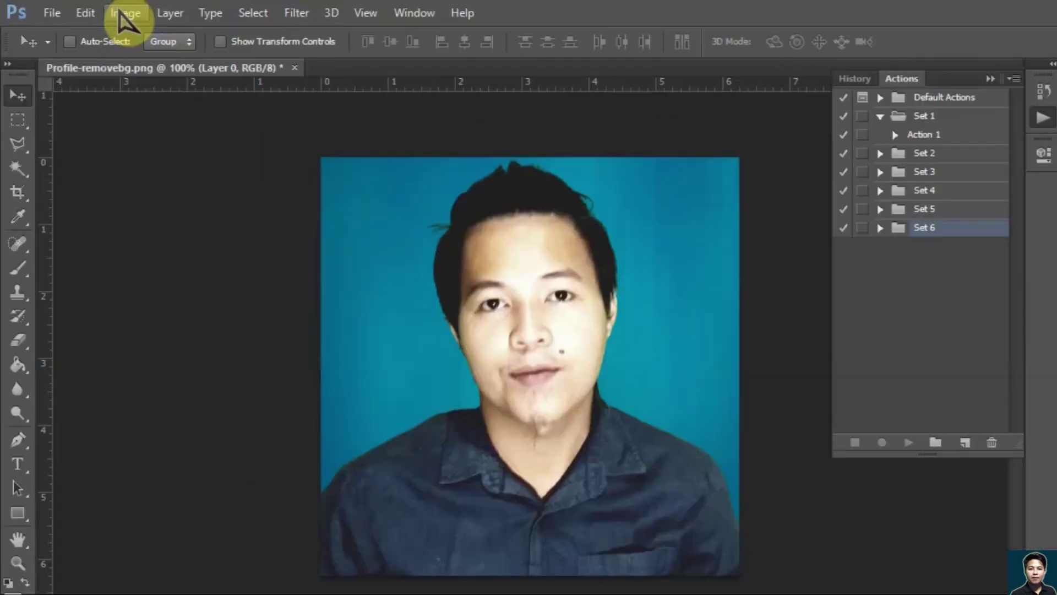
Step: In Image Size, set Document Width to 2 inches and Resolution to 300 Pixels/Inch
left_click(102, 11)
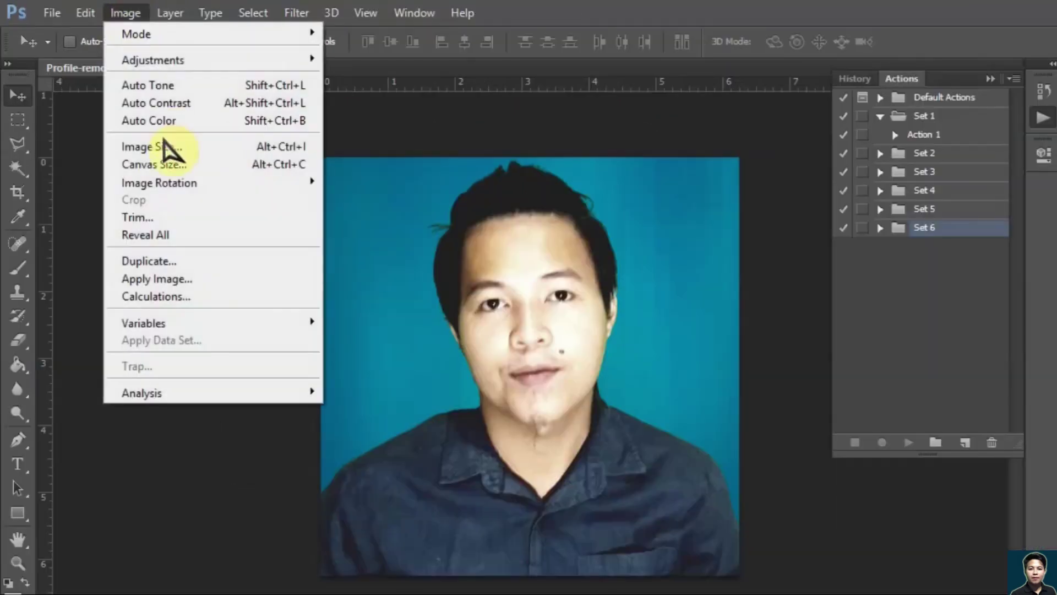
left_click(148, 147)
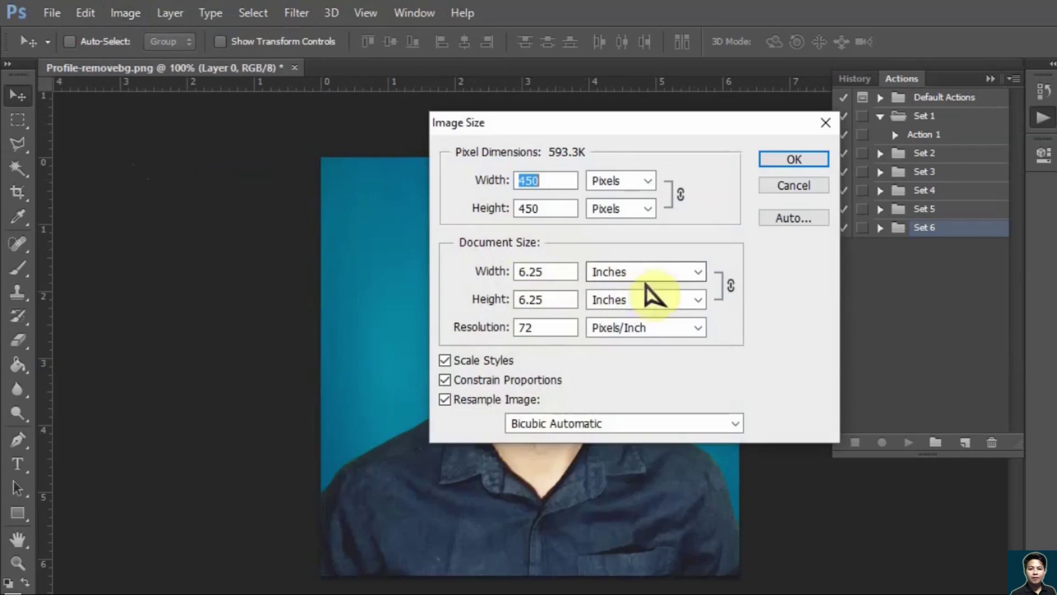
left_click_drag(546, 273, 377, 283)
type("2")
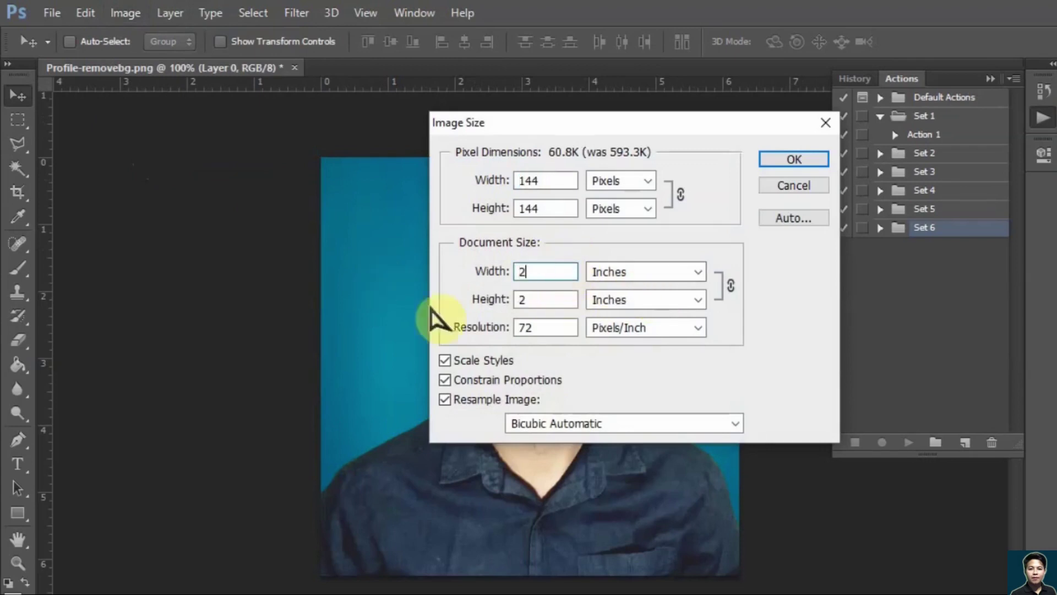
left_click_drag(549, 328, 445, 321)
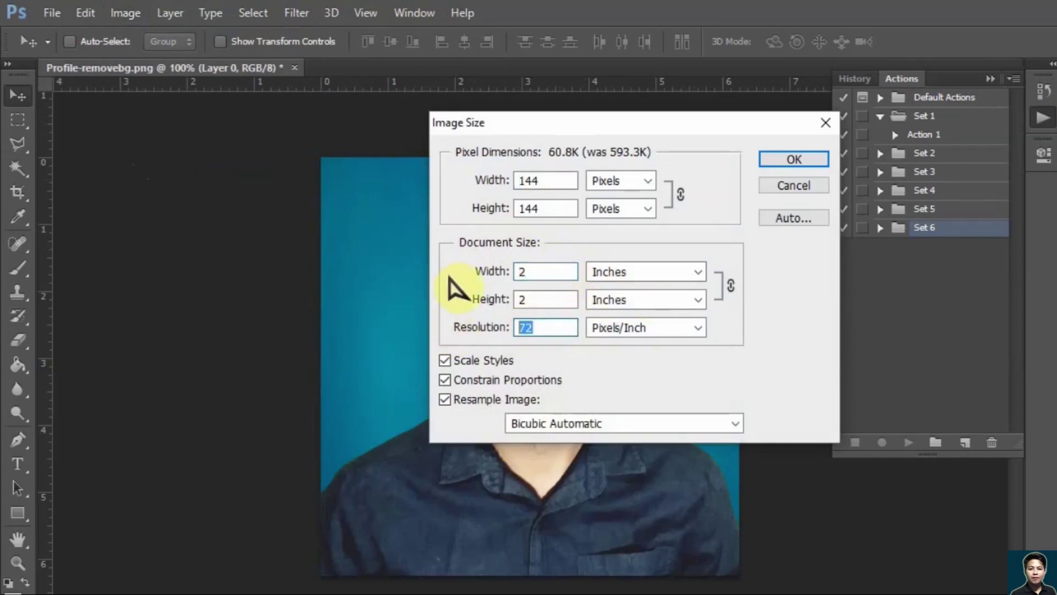
type("3")
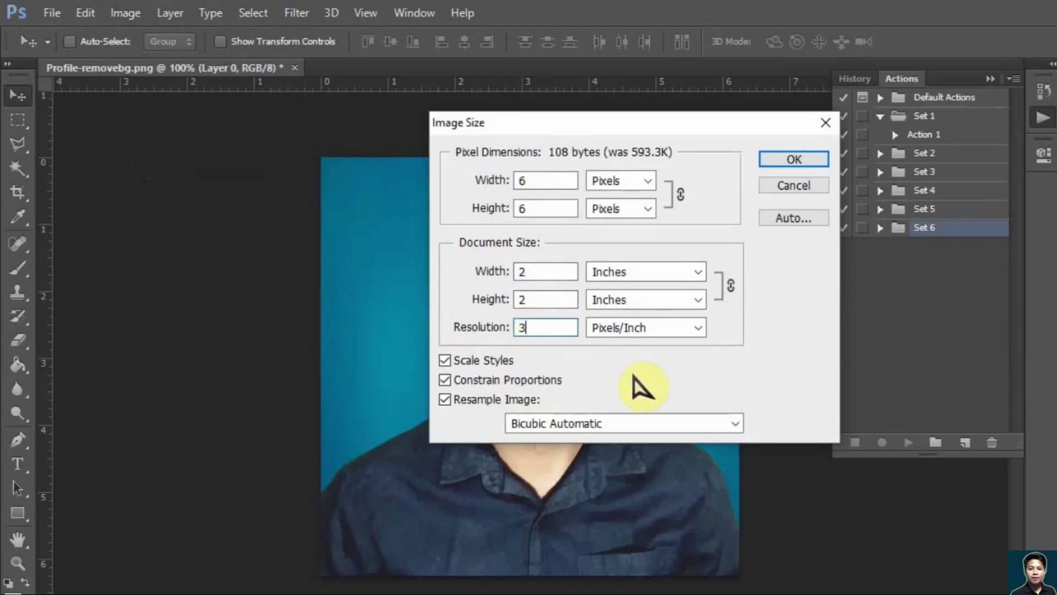
type("00")
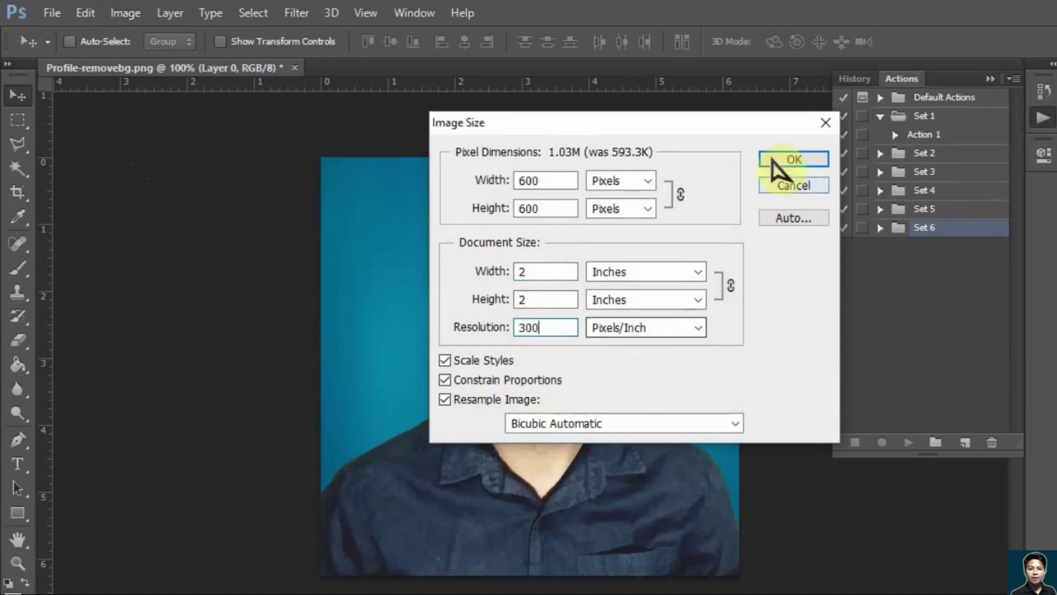
left_click(787, 163)
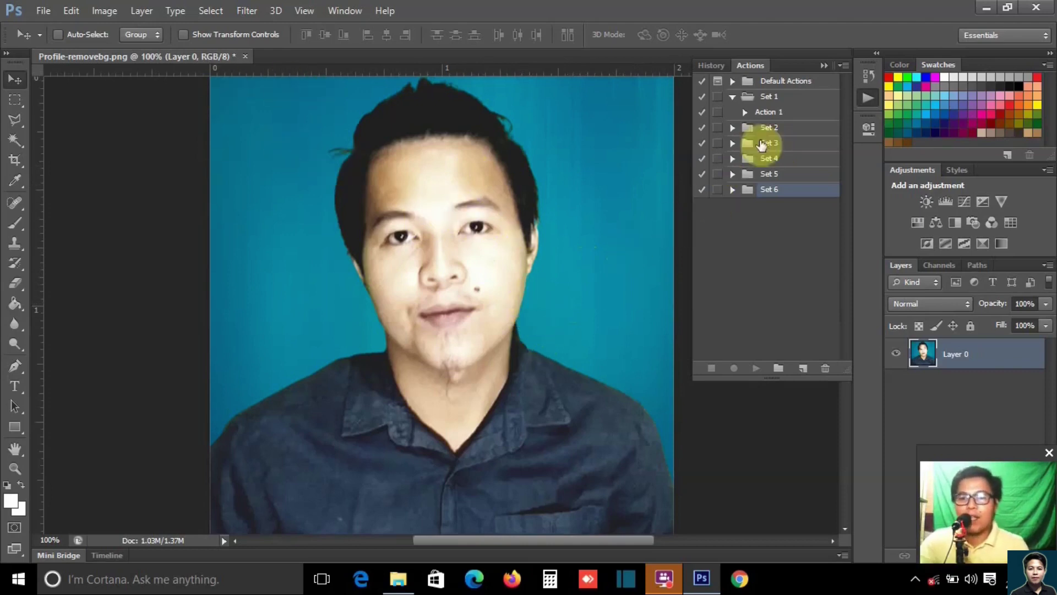
Step: Select Action 1 under Set 1 and play it to build the print layout
left_click(769, 115)
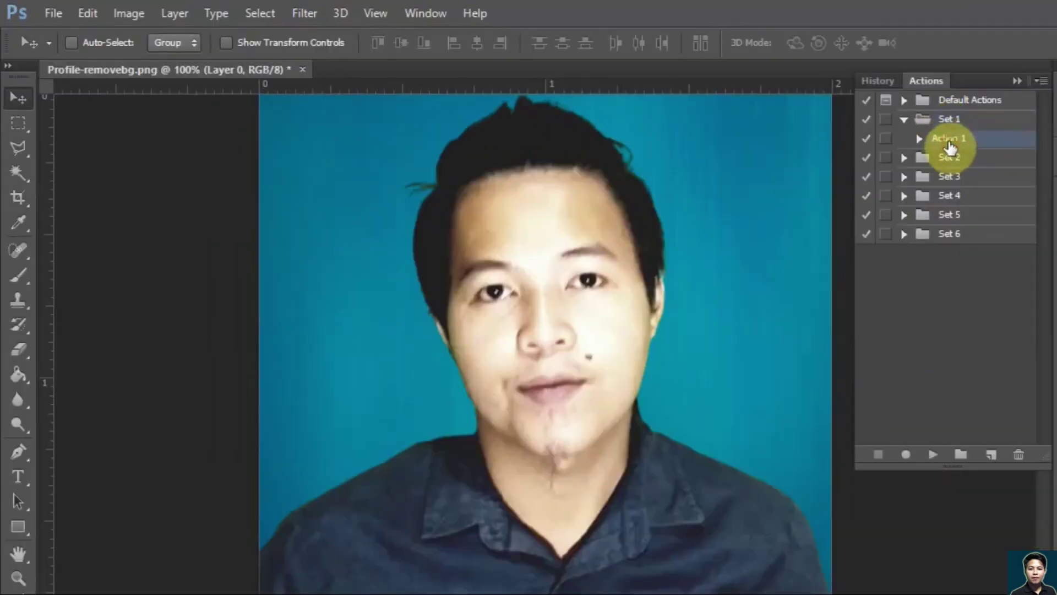
left_click(928, 457)
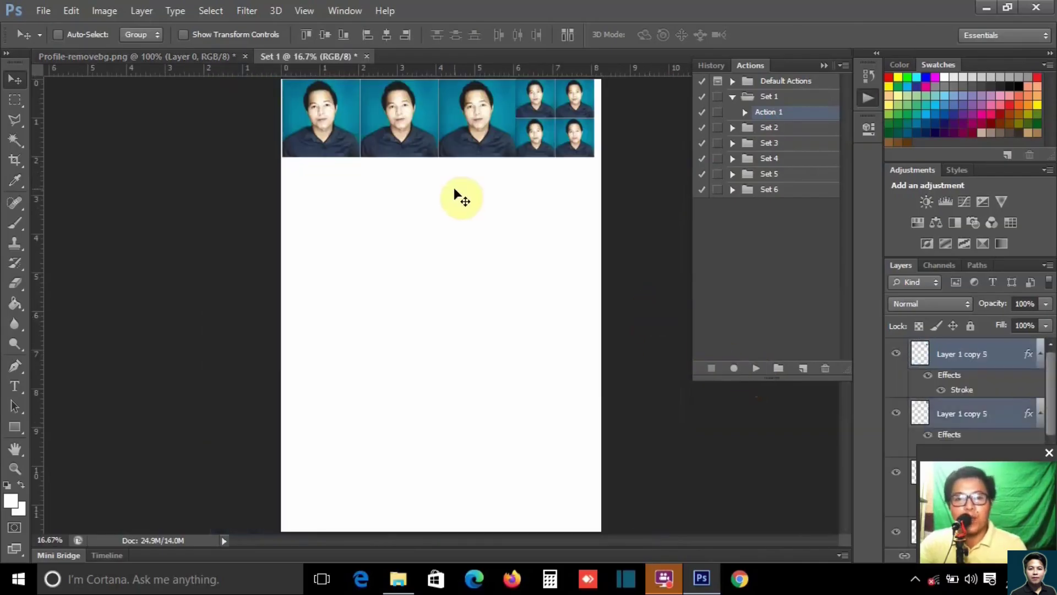
Step: Close the Set 1 layout unsaved, replay Action 1, and close that layout unsaved too
left_click(366, 56)
left_click(528, 227)
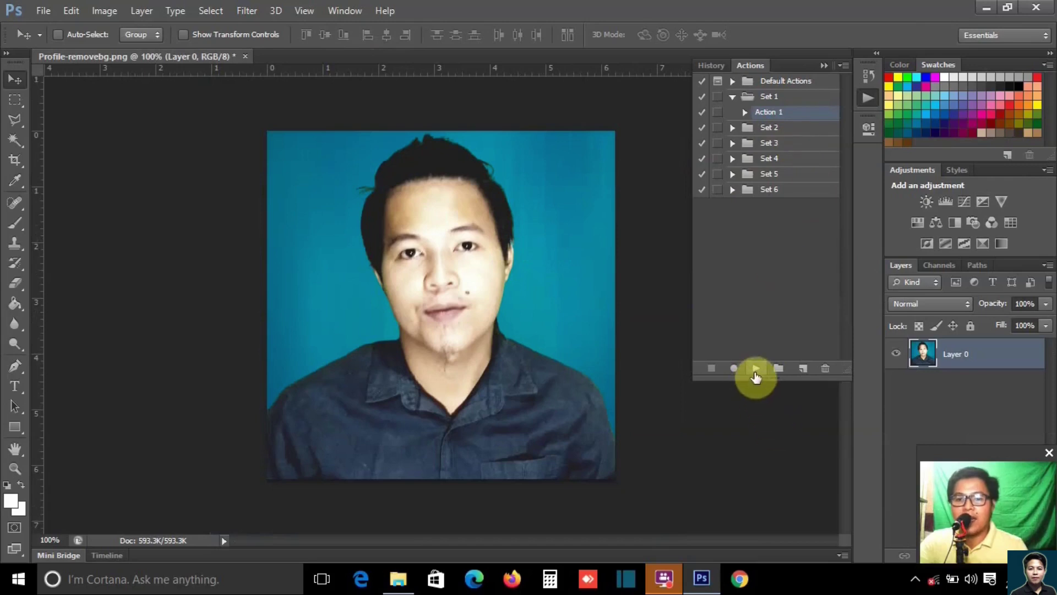
left_click(755, 370)
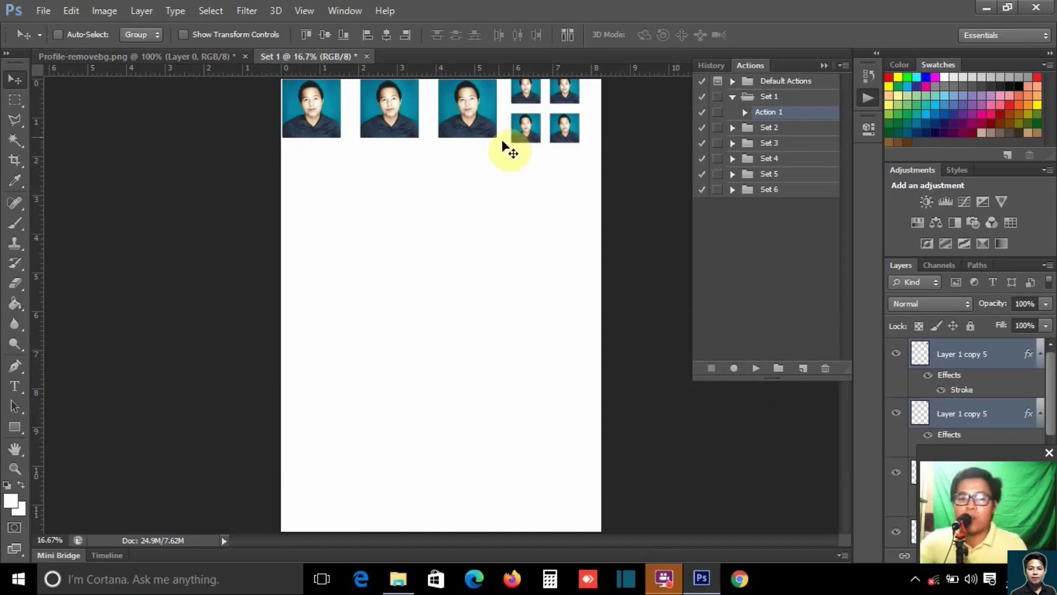
left_click(366, 56)
left_click(520, 226)
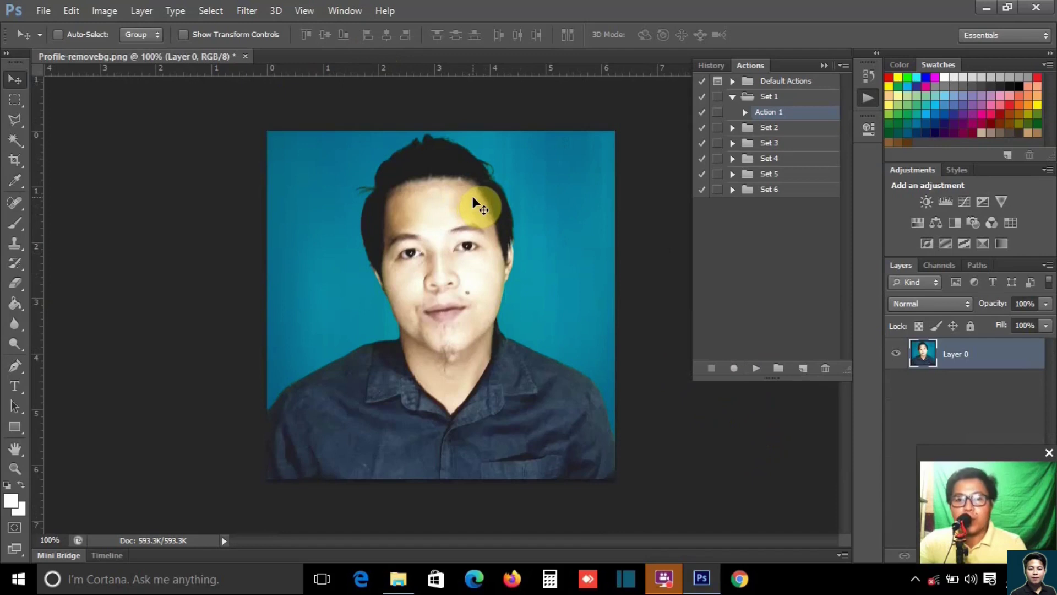
Step: In Image Size, enter 2 inches width and 300 Pixels/Inch resolution for 600 × 600 pixels
left_click(104, 11)
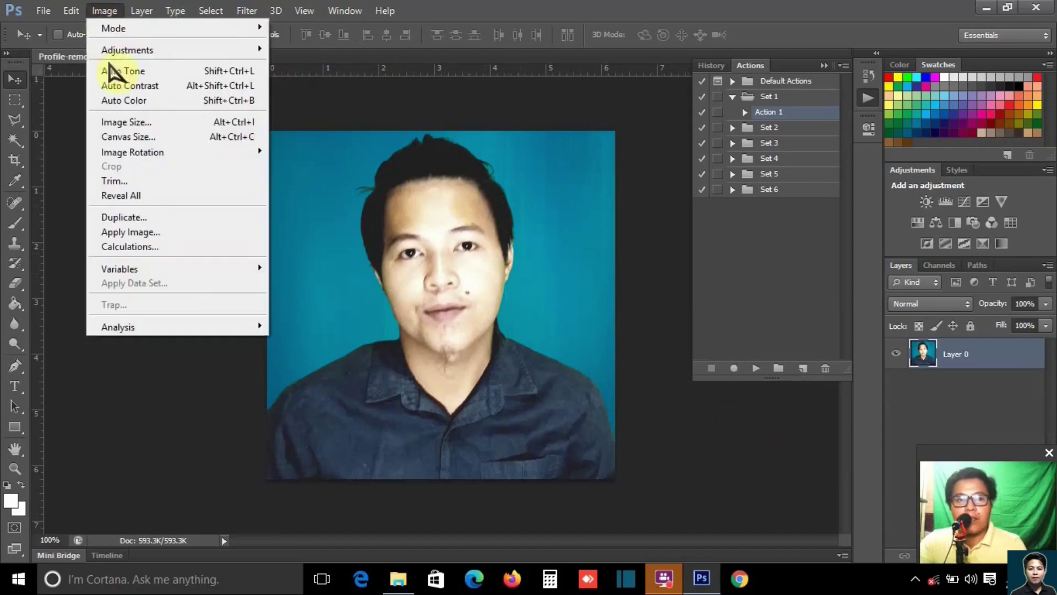
left_click(144, 122)
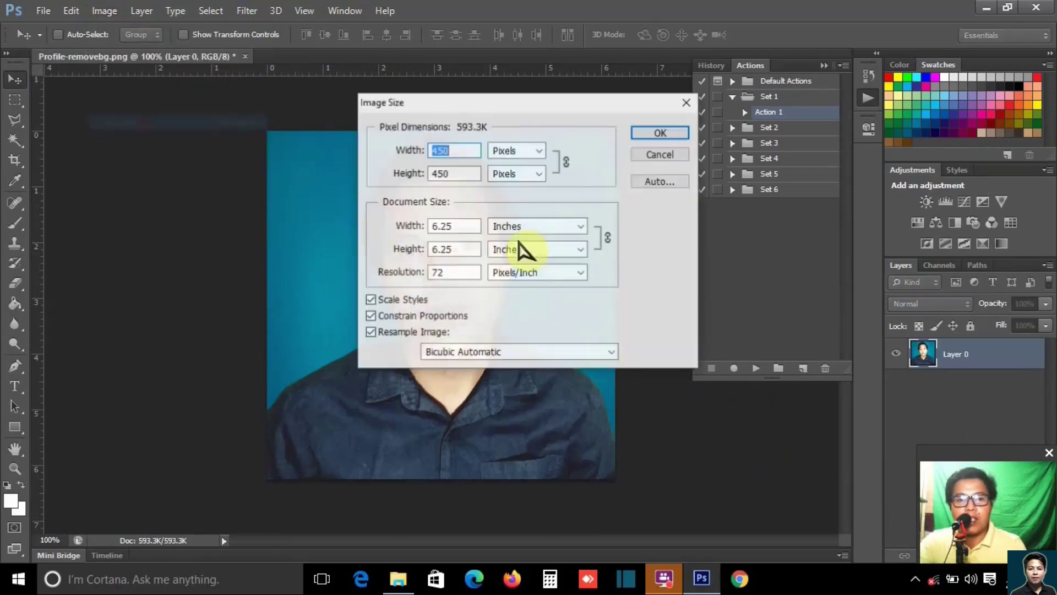
double_click(477, 225)
type("2")
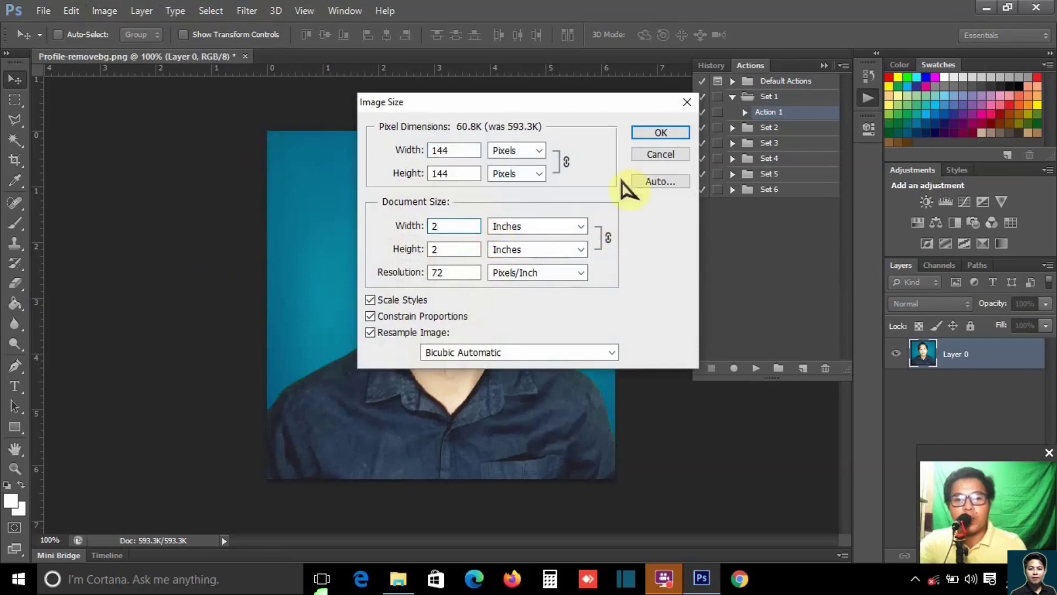
double_click(456, 272)
type("3")
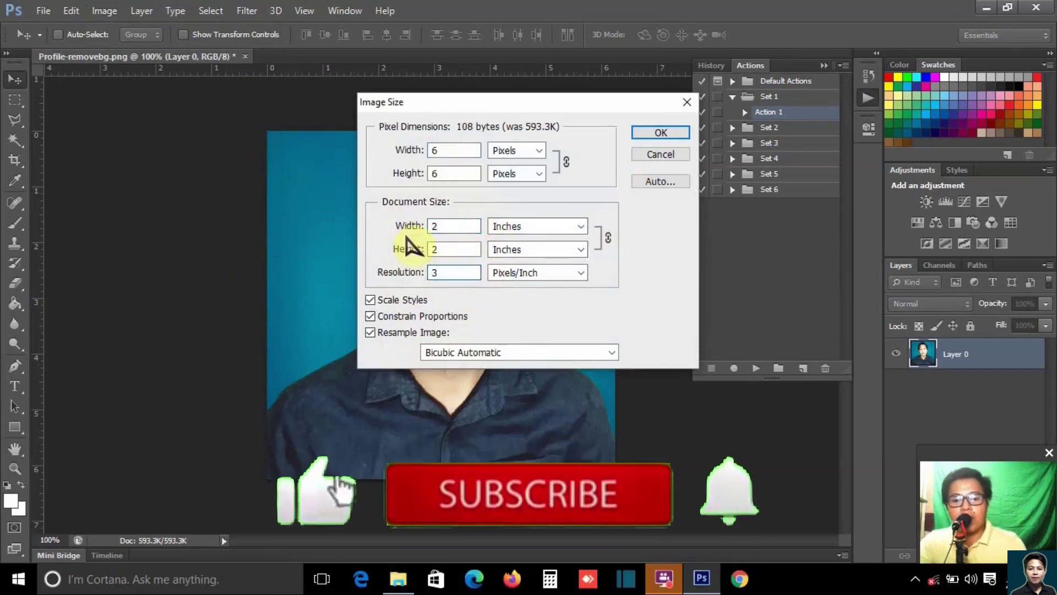
type("00")
left_click(646, 133)
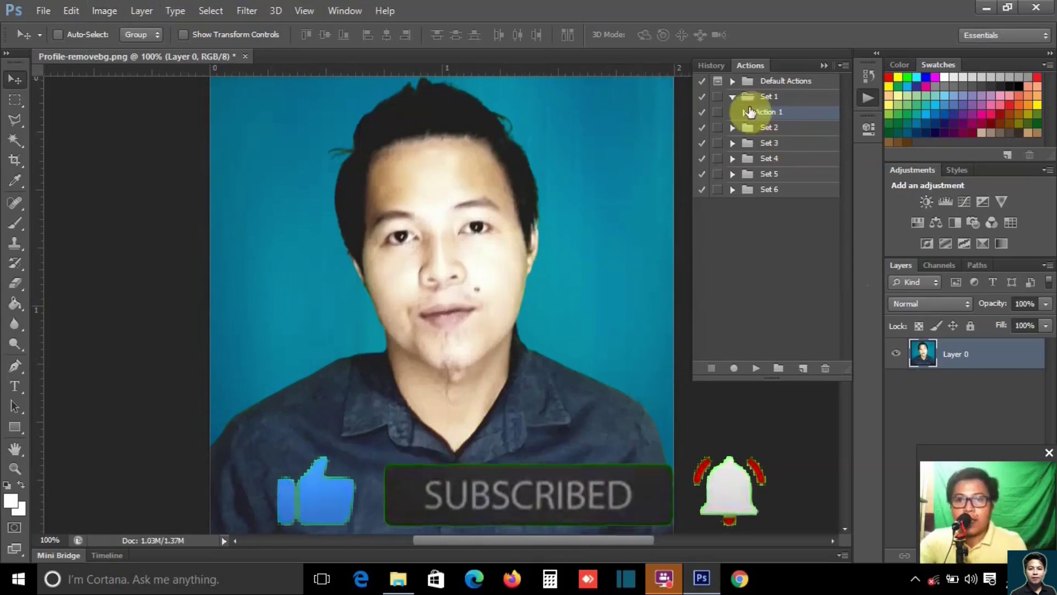
Step: Play Set 2's Action 2 to build the grid of portrait copies, then close that layout
left_click(733, 98)
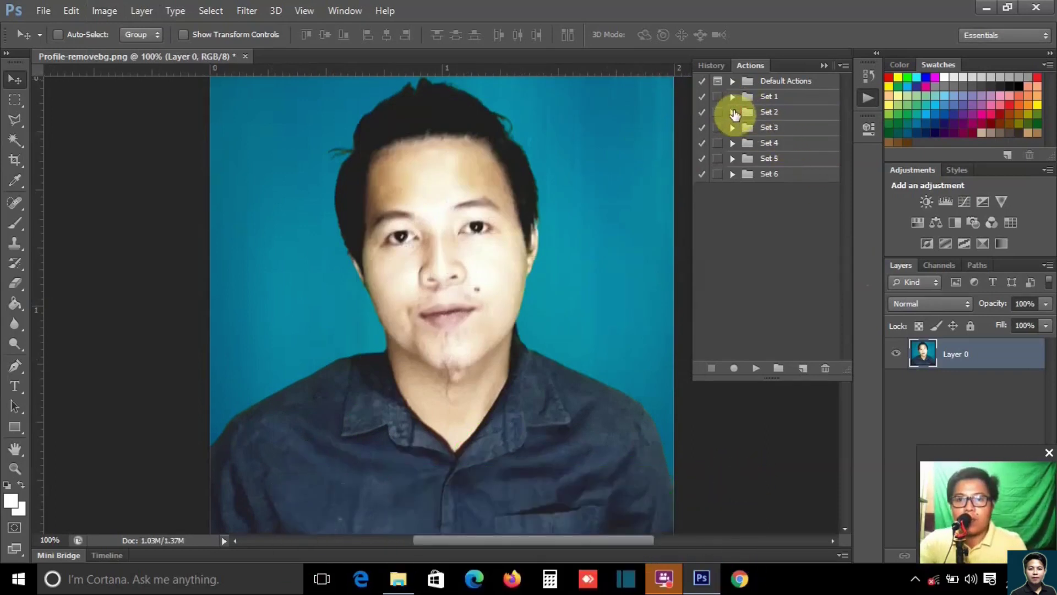
left_click(733, 112)
left_click(766, 127)
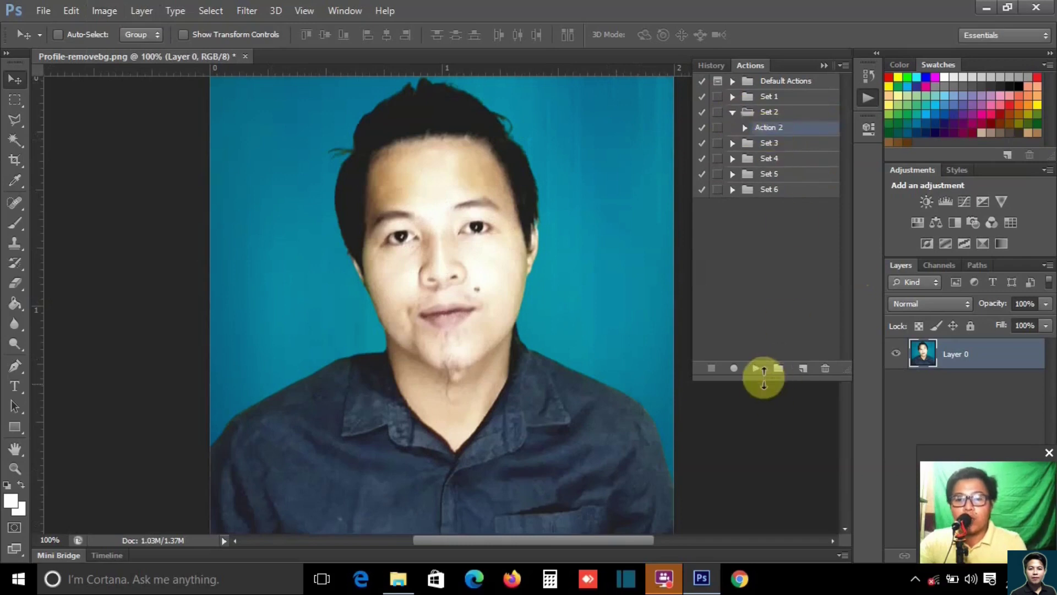
left_click(755, 369)
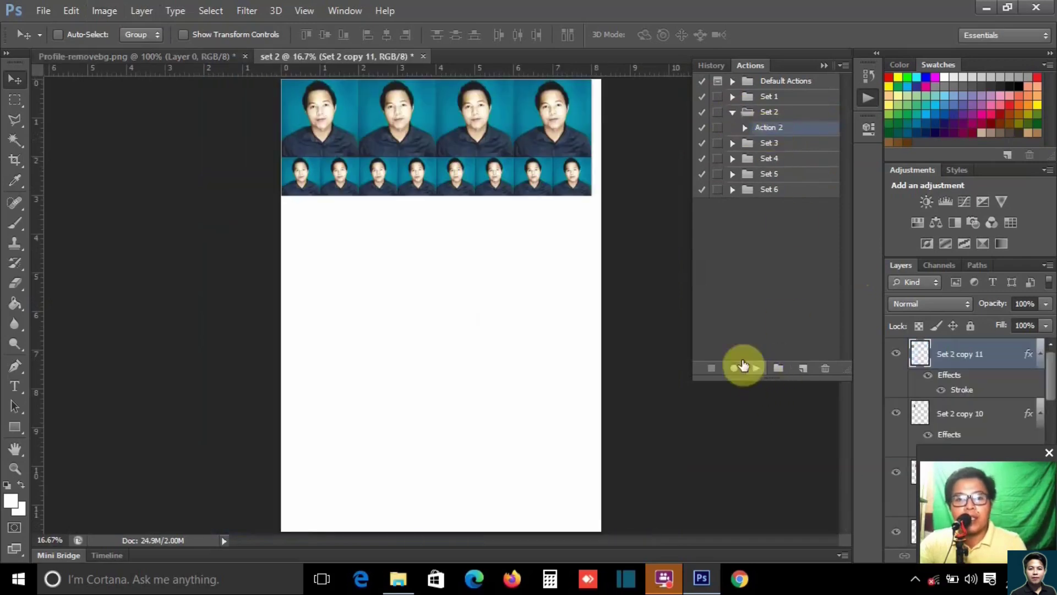
left_click_drag(408, 56, 537, 231)
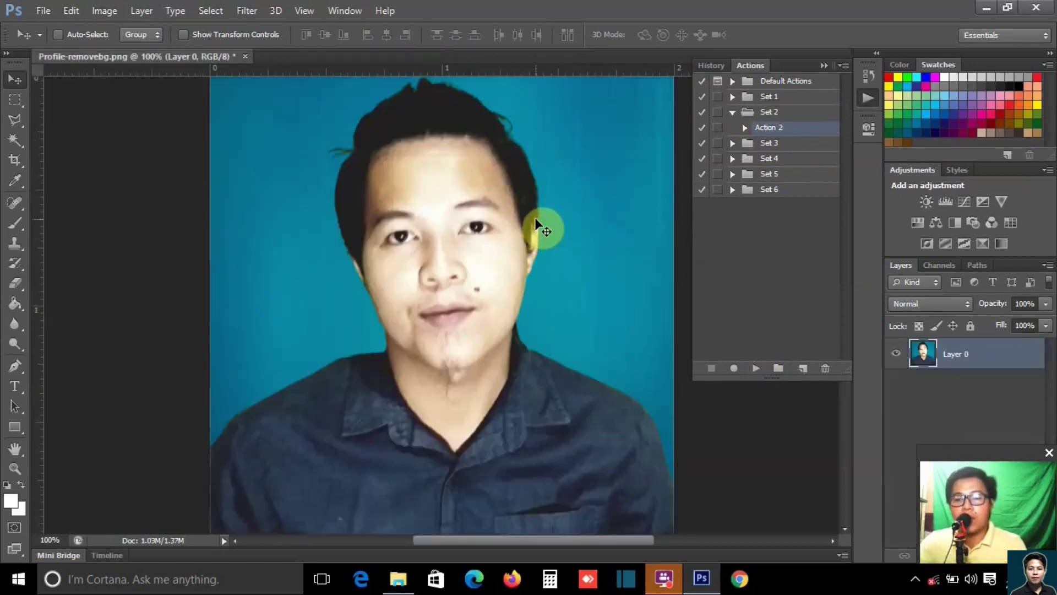
Step: Keep the rulers in inches and confirm the portrait is 600 × 600 px, 2 × 2 in at 300 ppi
right_click(510, 71)
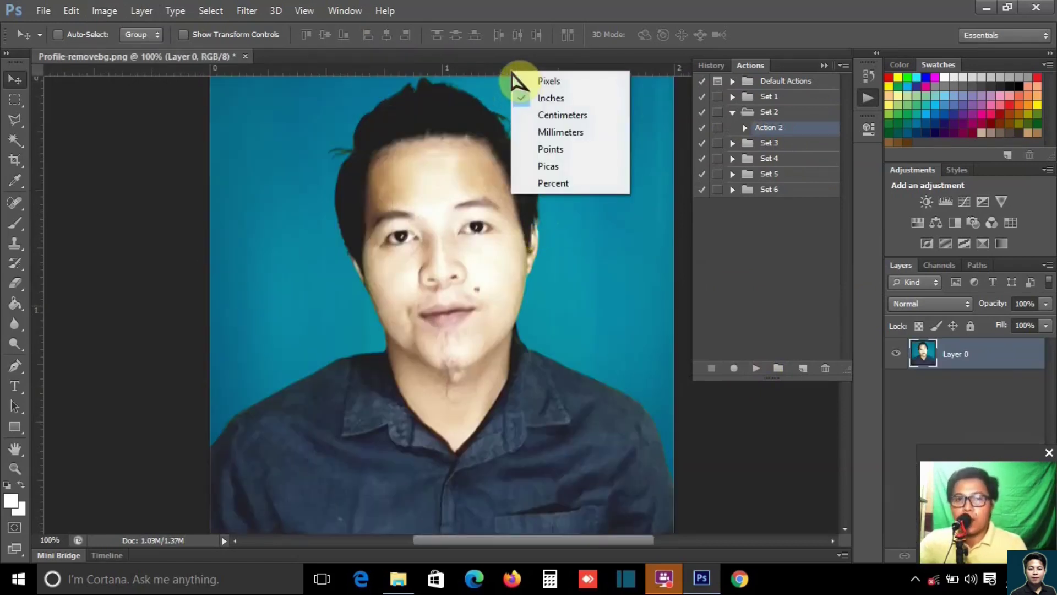
left_click(478, 79)
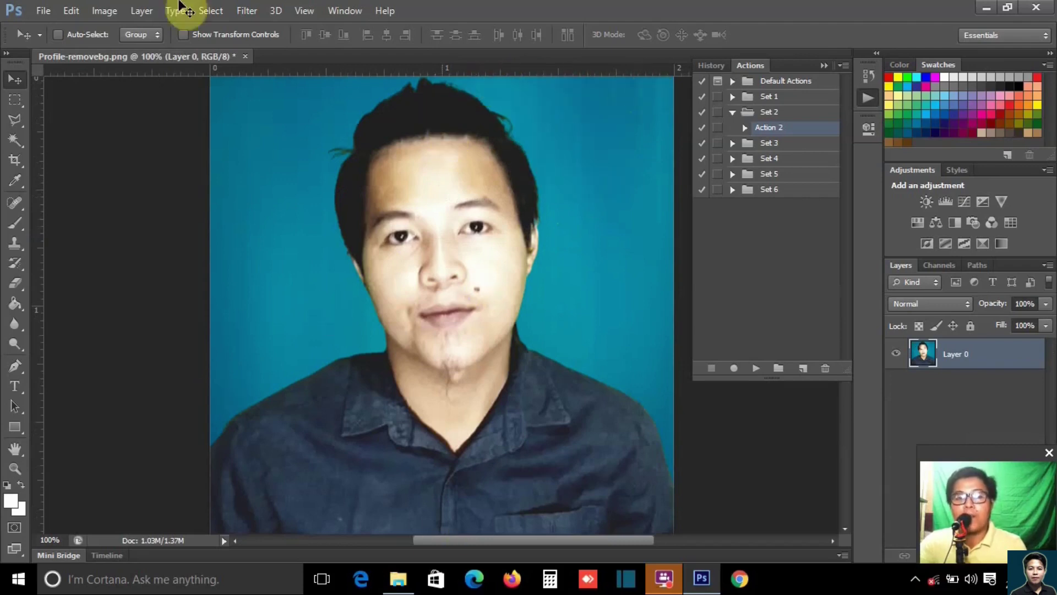
left_click(99, 11)
left_click(128, 122)
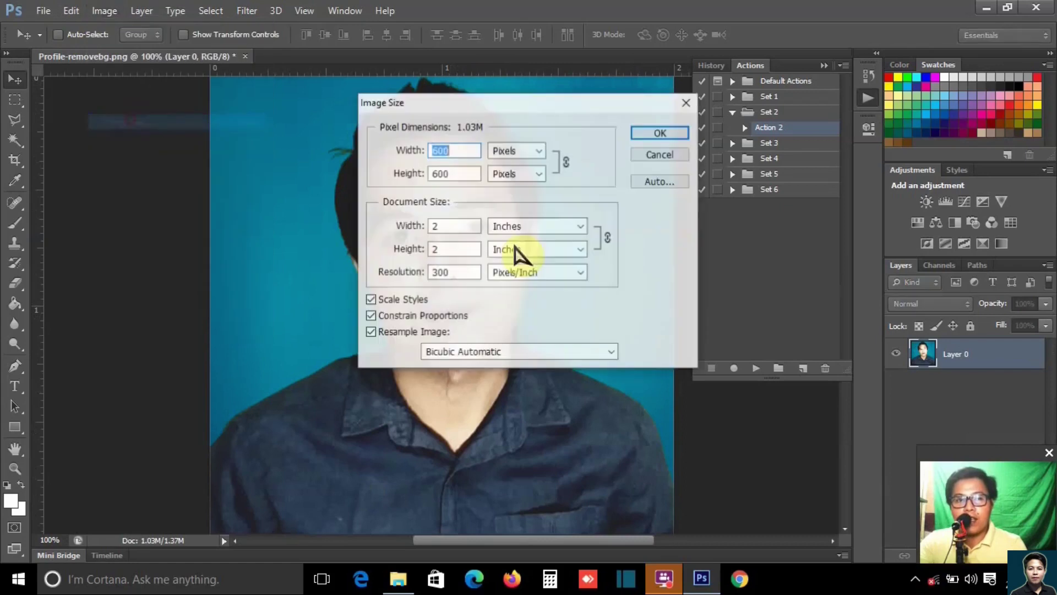
left_click(659, 156)
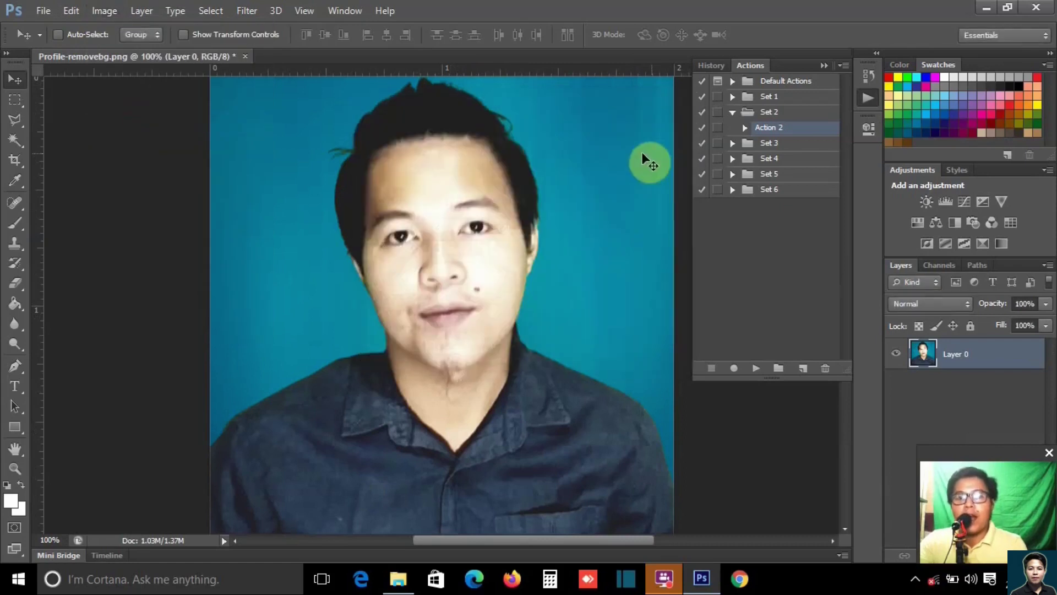
Step: Start a 2 × 2 crop, then abandon it for the Move tool, leaving the portrait uncropped
key("c")
left_click(220, 35)
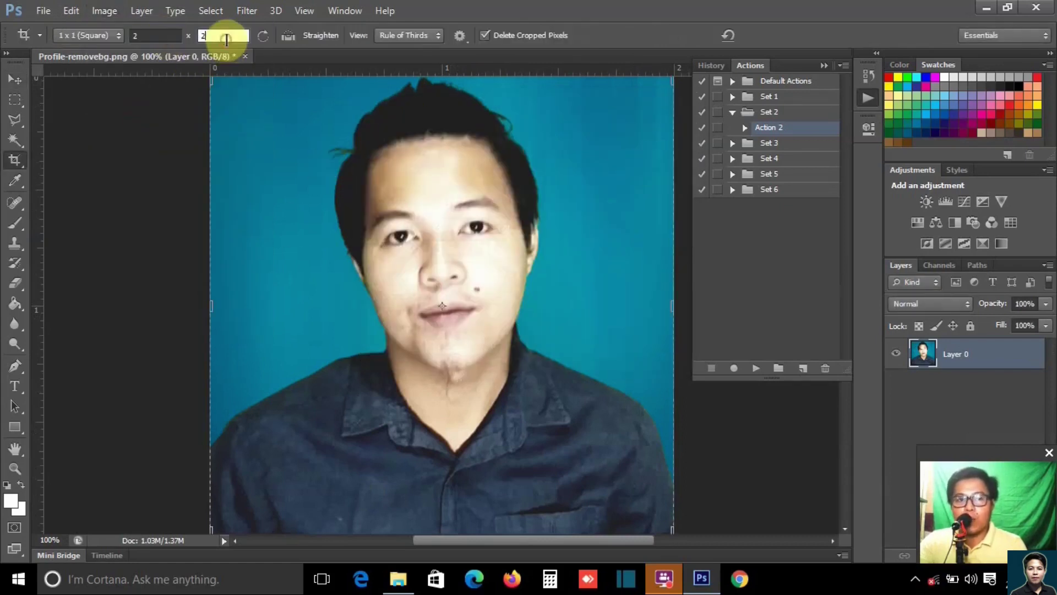
left_click(18, 85)
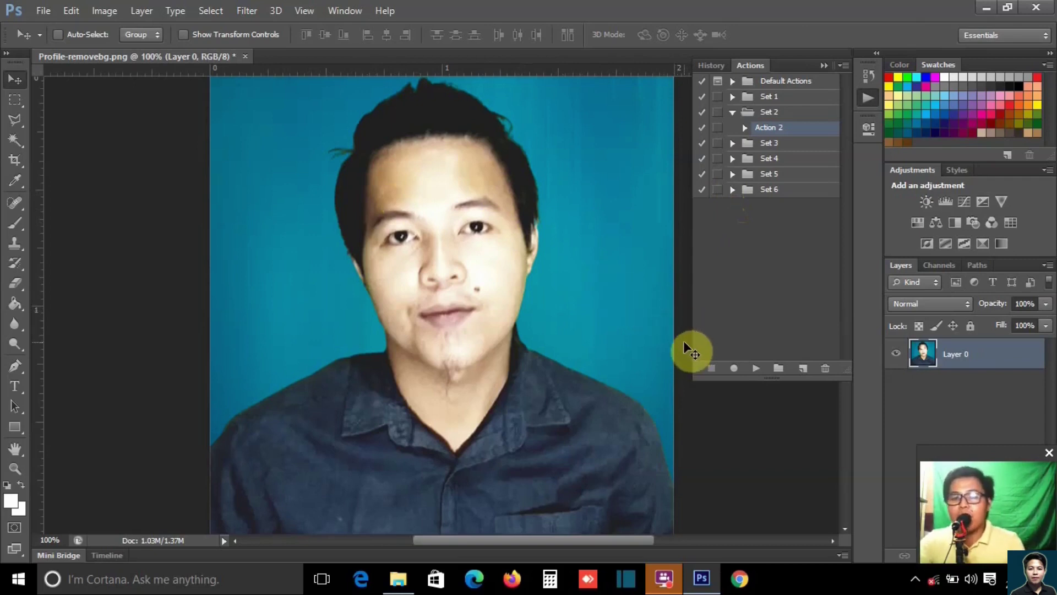
left_click(600, 244)
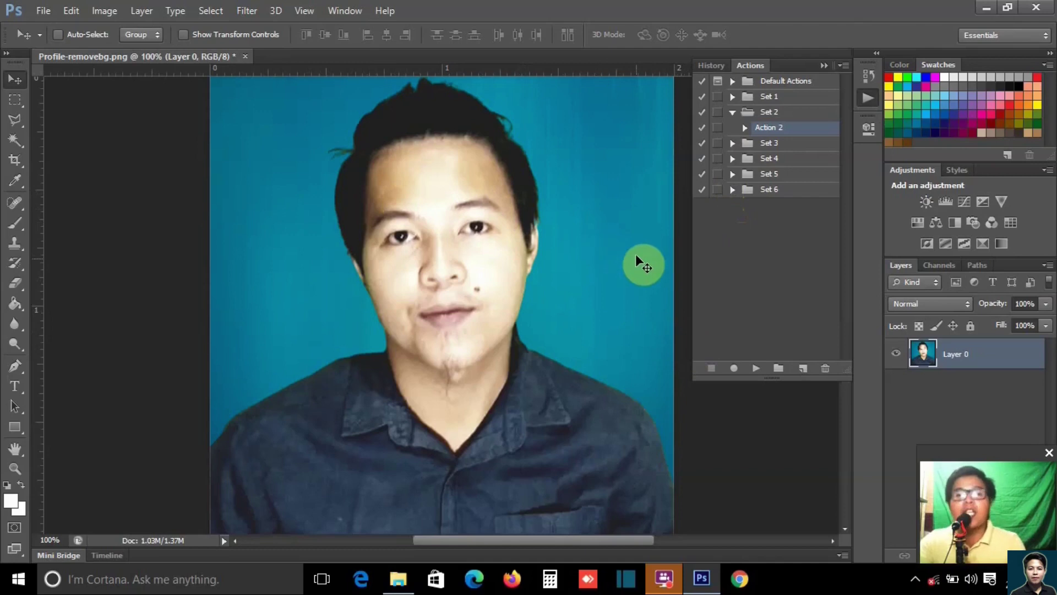